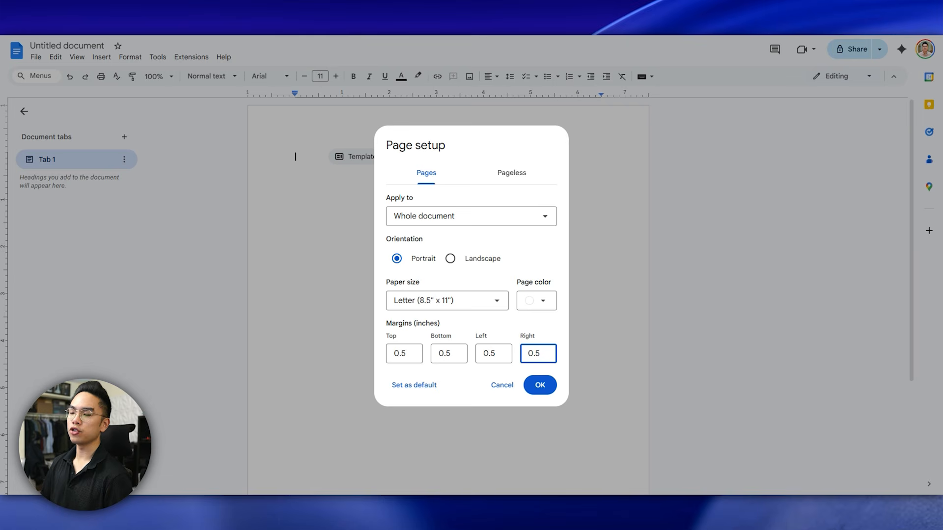
Step: Apply 0.5-inch margins on all four sides of the whole document
left_click(535, 386)
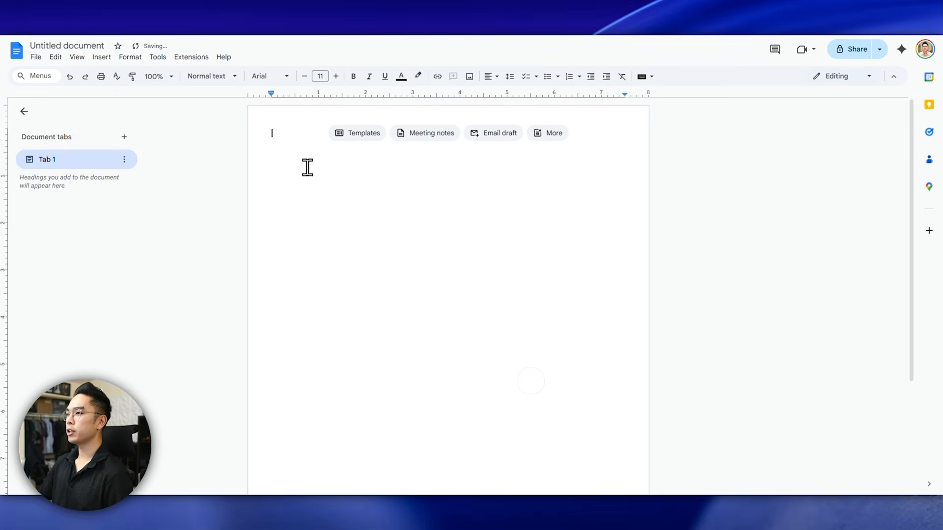
type("oijojaw")
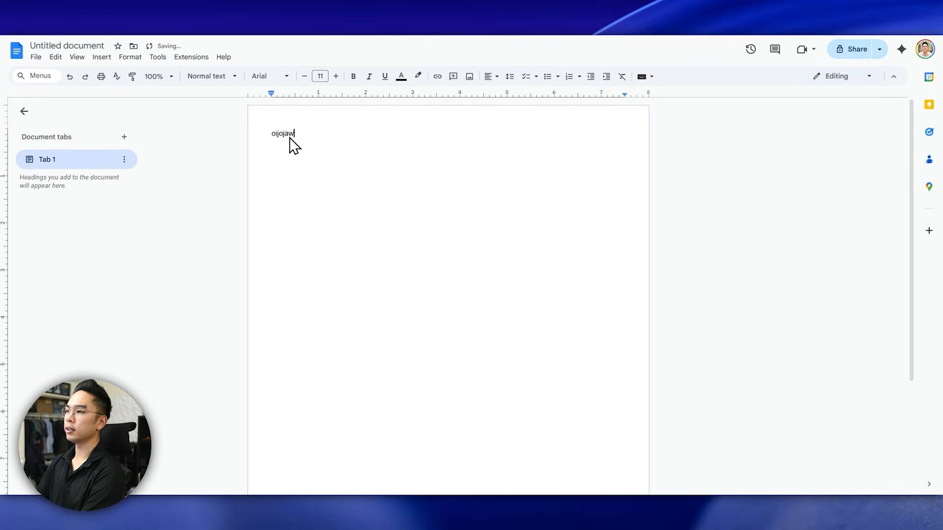
key("BackSpace")
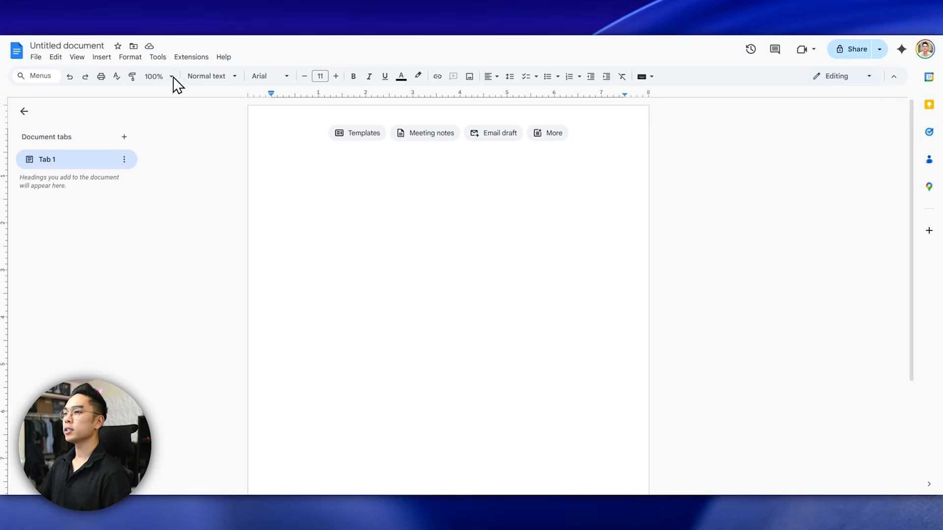
Step: Insert a table with two columns and four rows at the start of the document
left_click(99, 58)
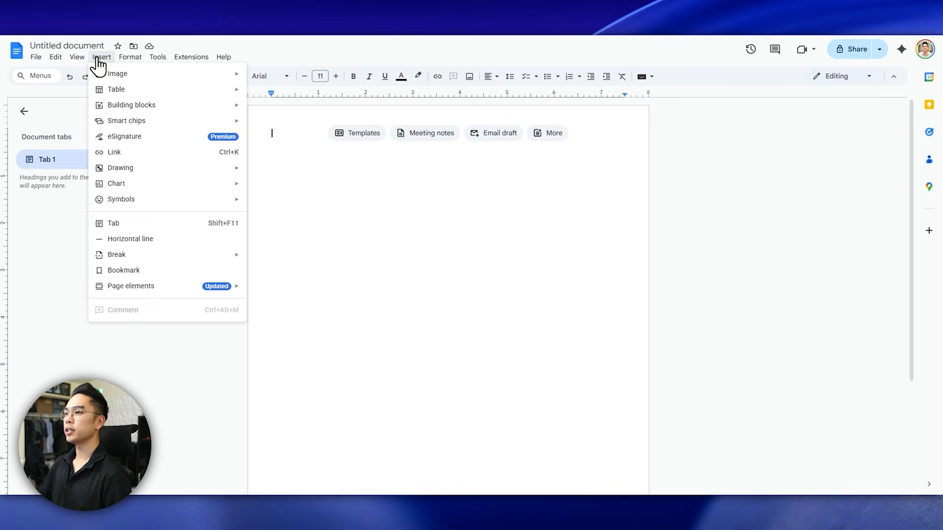
mouse_move(102, 87)
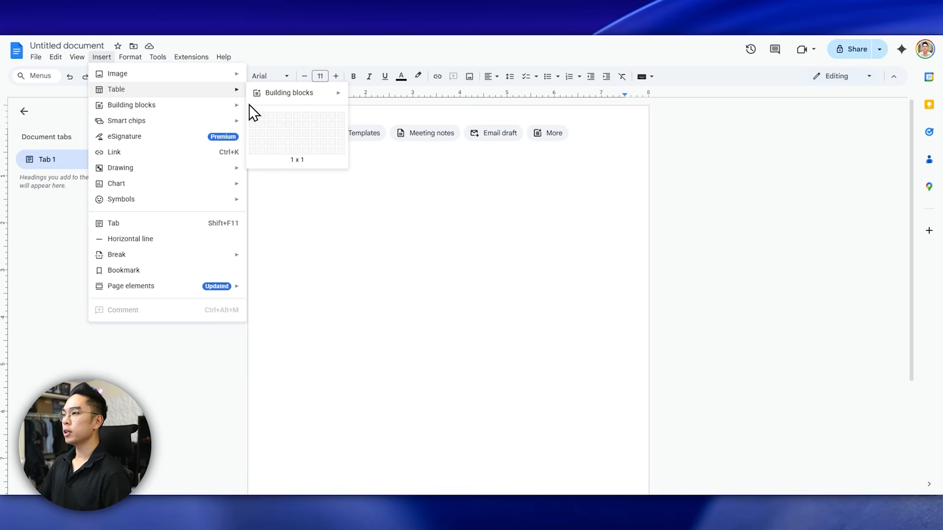
left_click(261, 142)
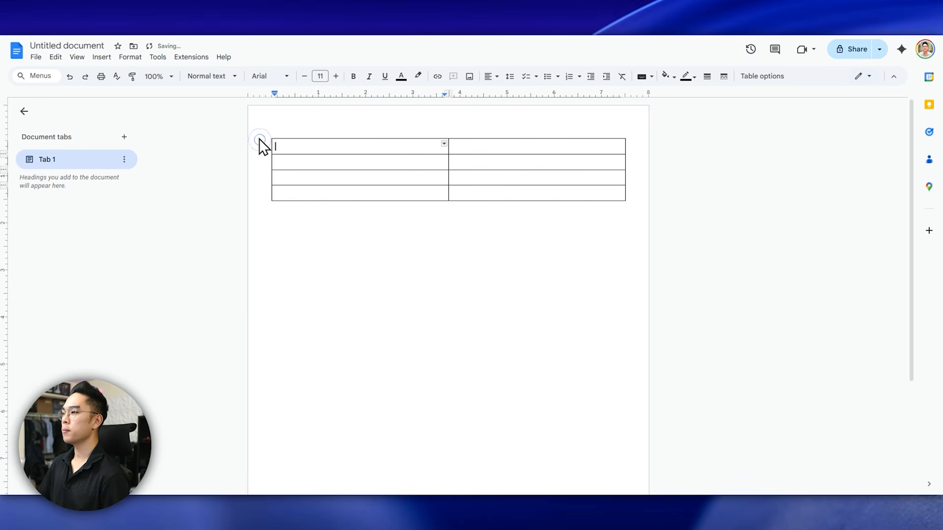
Step: Merge the two cells of the table's first row and the two cells of its second row
left_click_drag(407, 147, 463, 145)
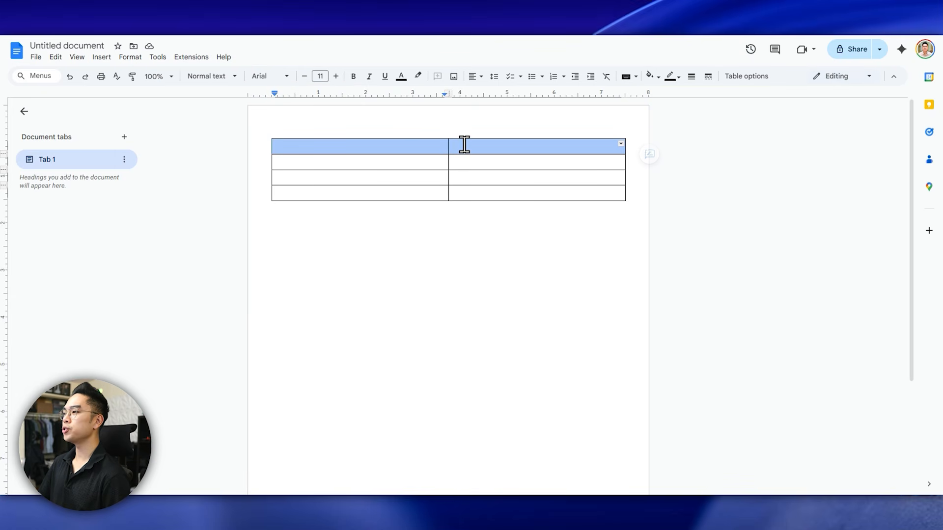
right_click(432, 144)
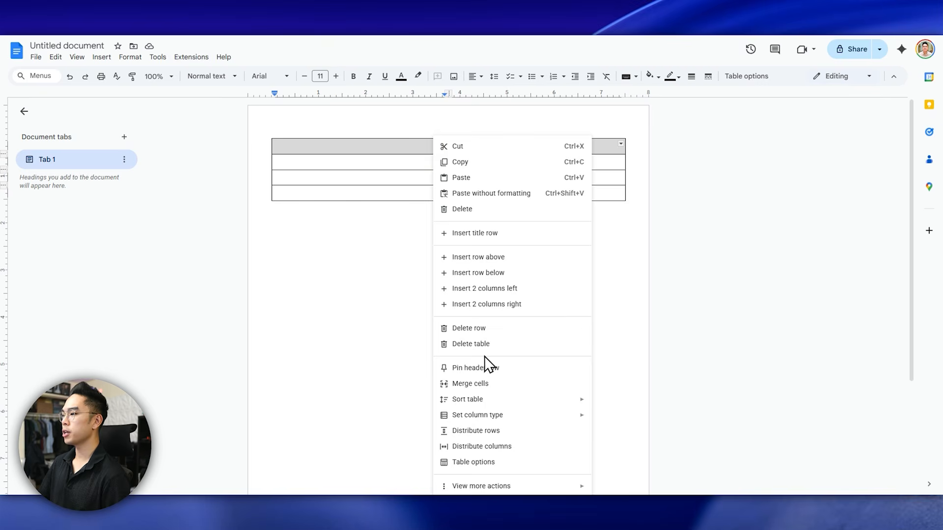
left_click(486, 385)
left_click_drag(432, 165, 467, 167)
right_click(467, 167)
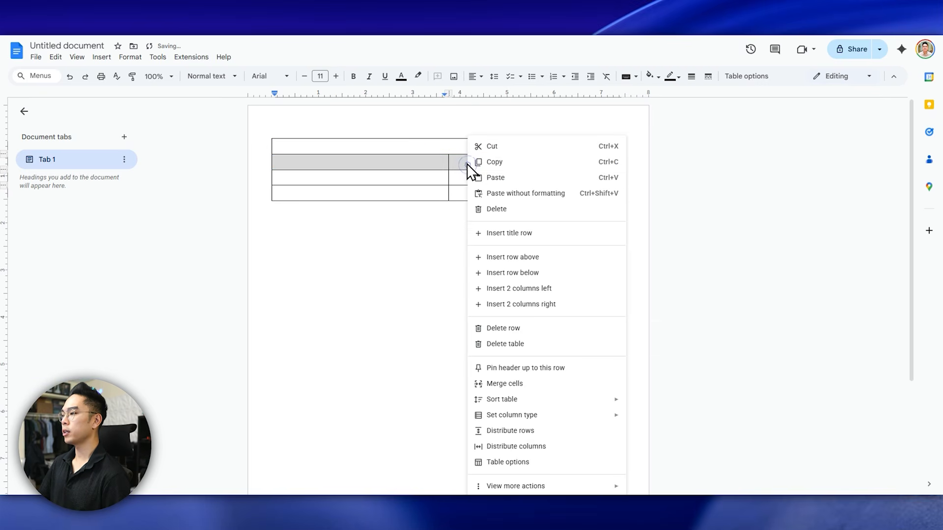
left_click(486, 385)
Step: Merge the two cells of the fourth row, leaving the third row split into two columns
left_click_drag(434, 179, 464, 180)
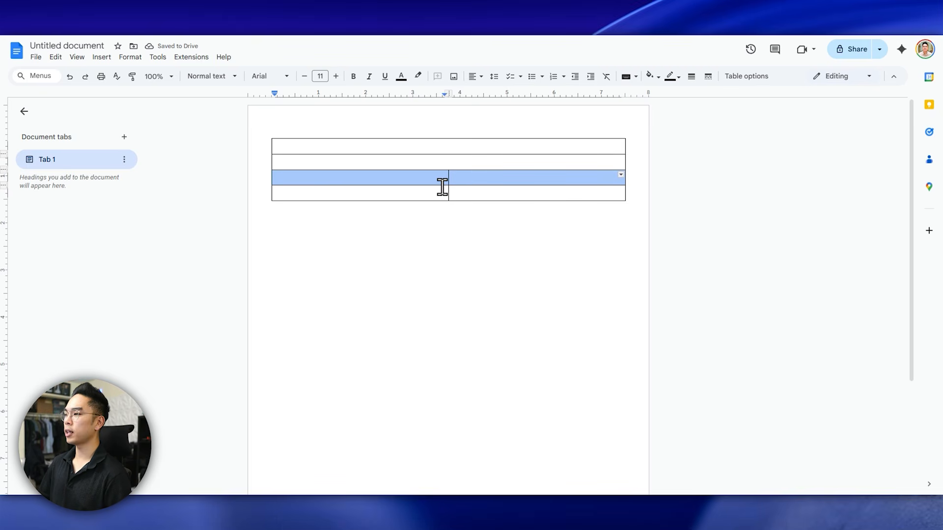
left_click_drag(438, 190, 464, 193)
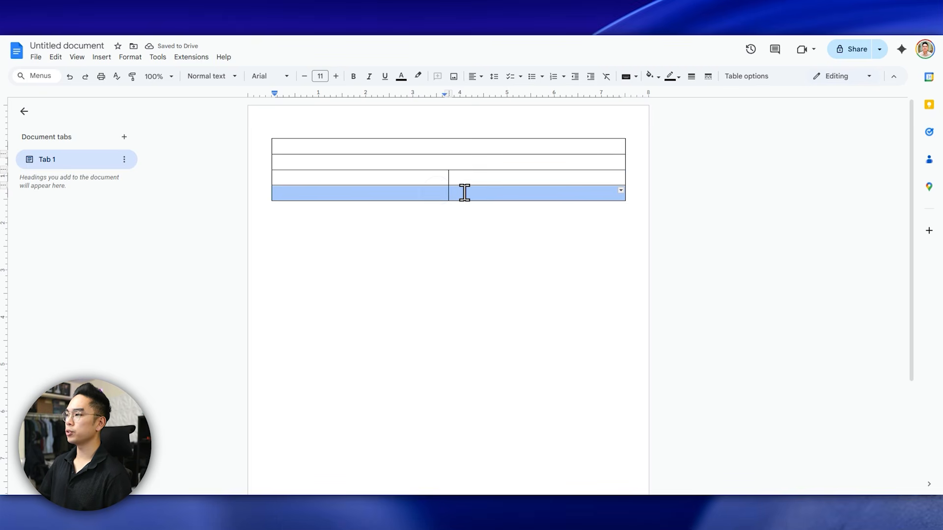
right_click(439, 193)
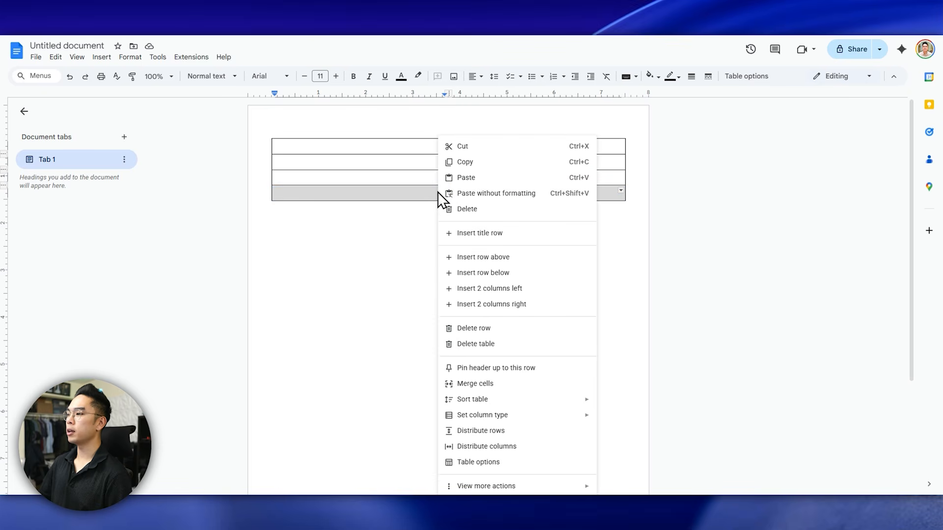
left_click(467, 384)
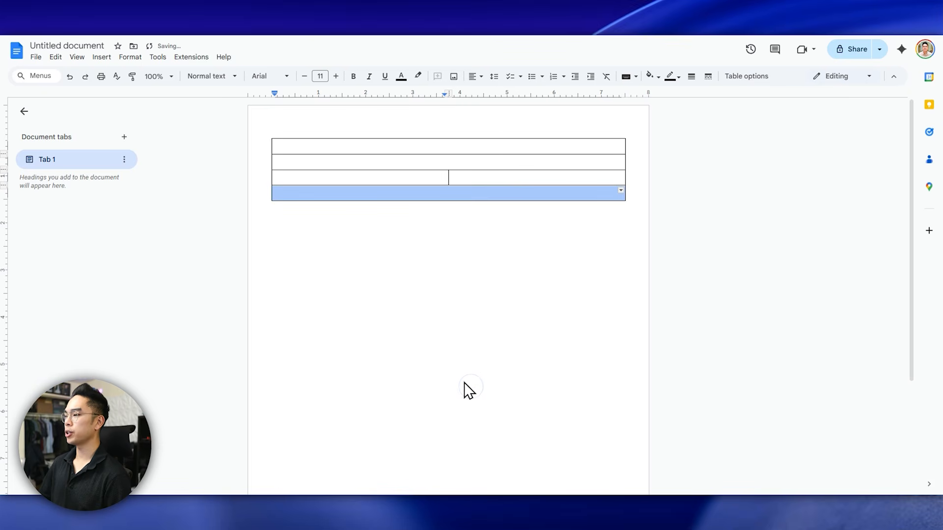
Step: Insert the pasta photo from the computer into the table's first row
left_click(485, 148)
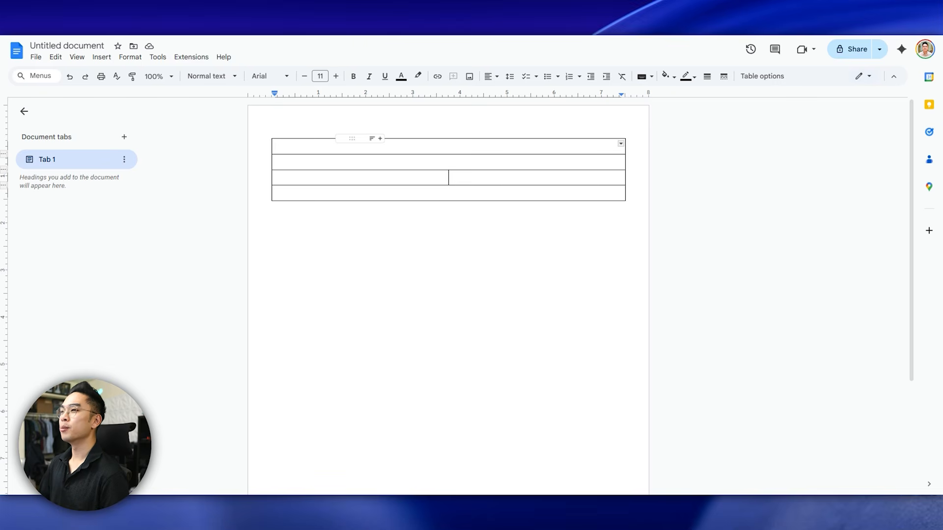
left_click(102, 57)
mouse_move(110, 71)
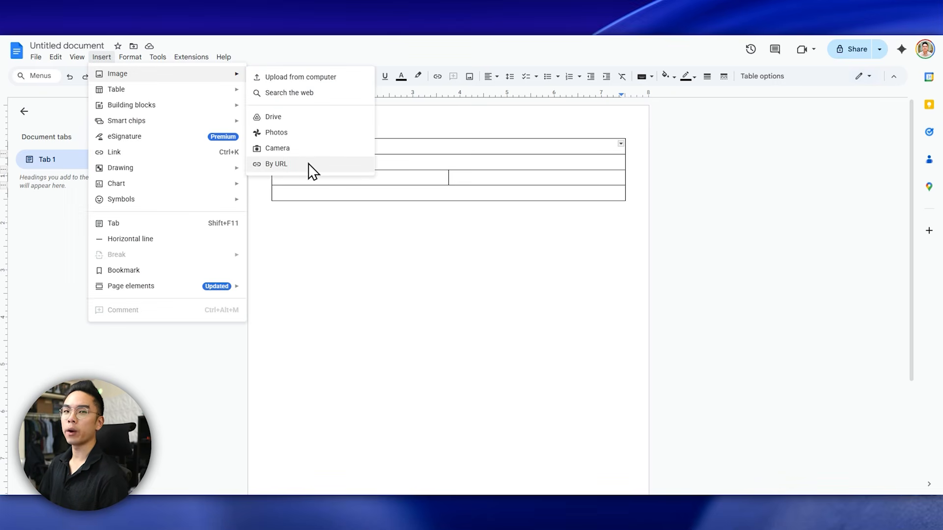
left_click(304, 80)
double_click(295, 211)
scroll(479, 231, "down", 2)
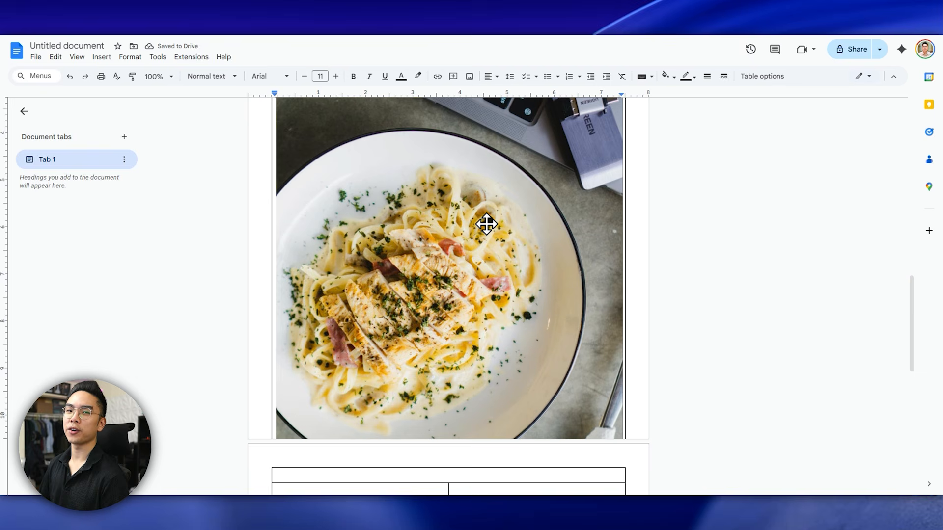
Step: Start cropping the pasta photo by cutting away its upper part with the laptop
left_click(486, 224)
scroll(494, 292, "up", 3)
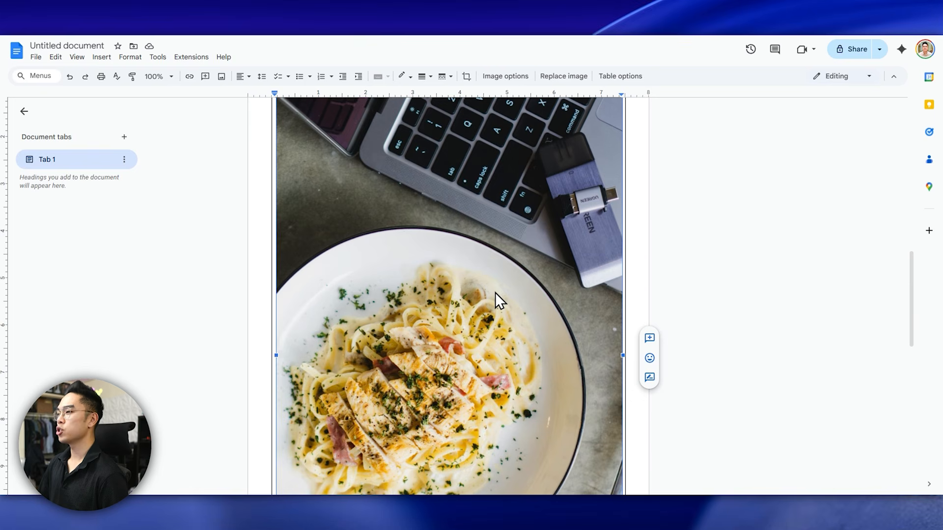
scroll(506, 280, "down", 3)
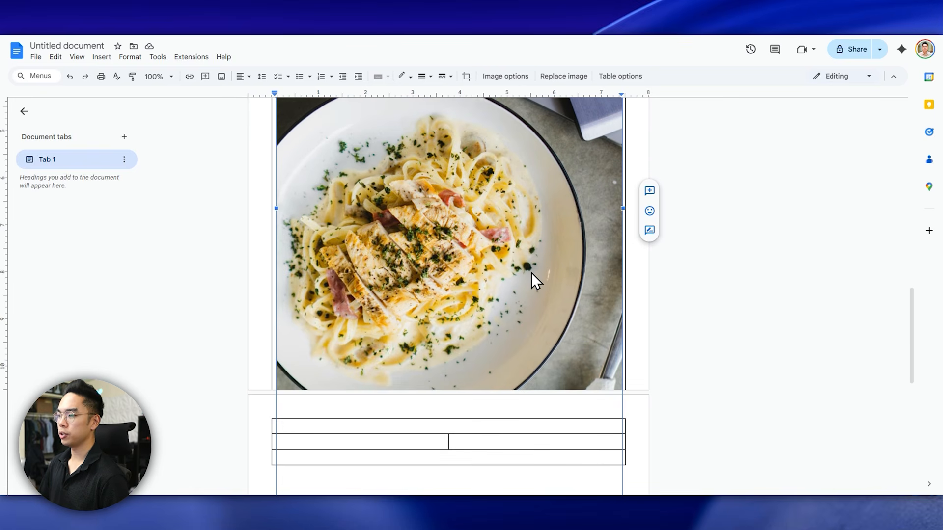
scroll(525, 273, "up", 4)
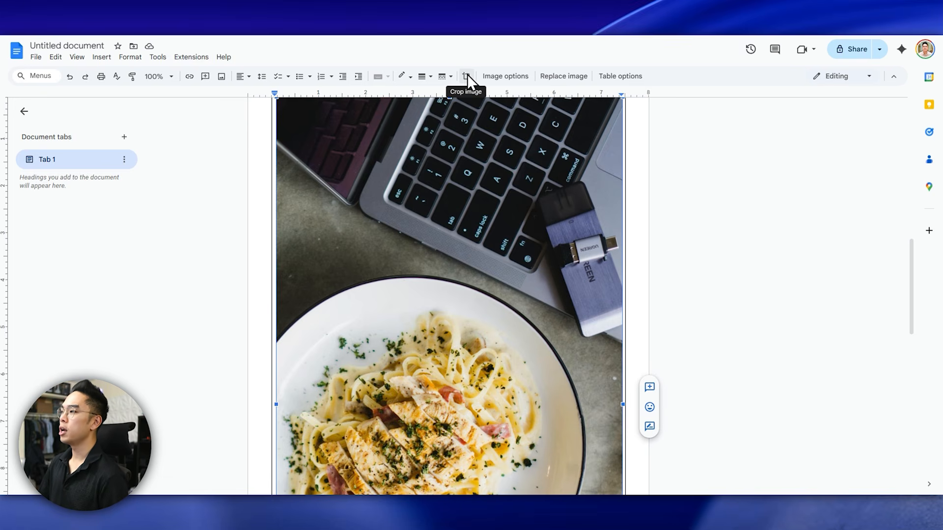
scroll(493, 260, "up", 2)
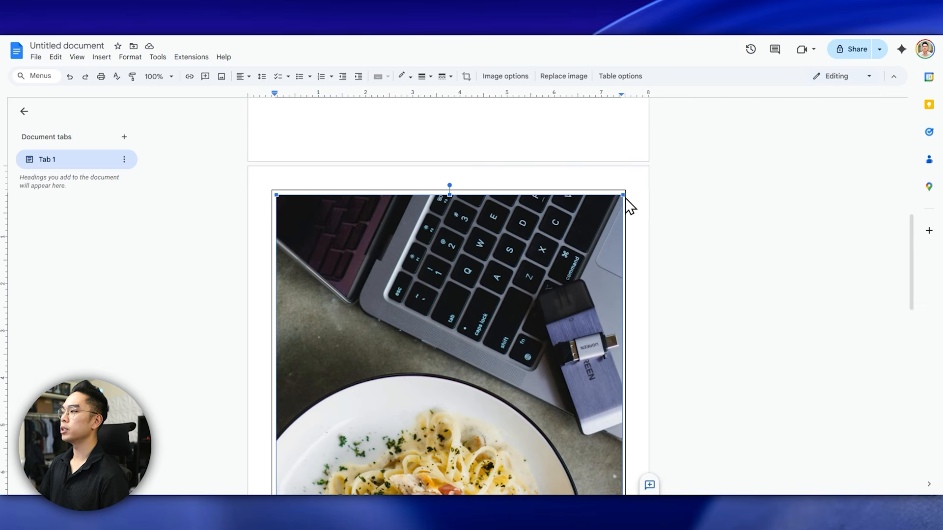
scroll(618, 206, "up", 1)
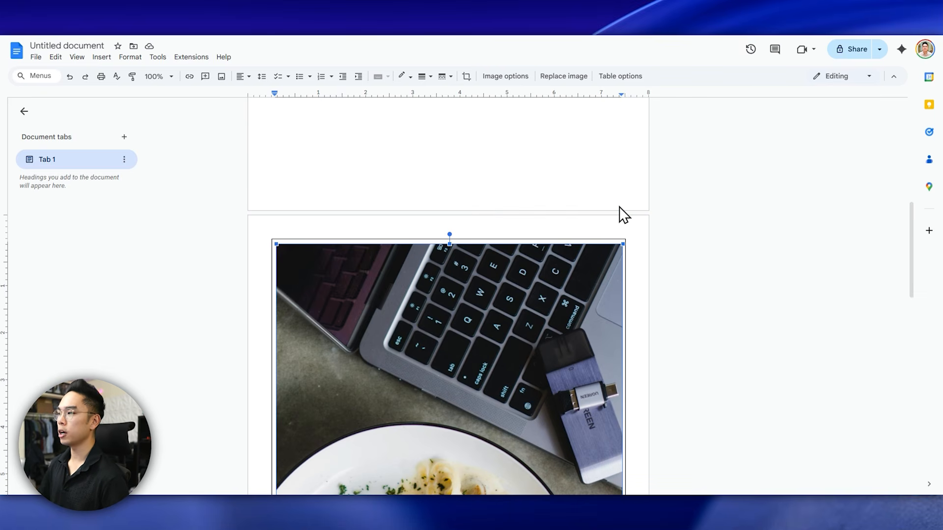
scroll(609, 205, "down", 2)
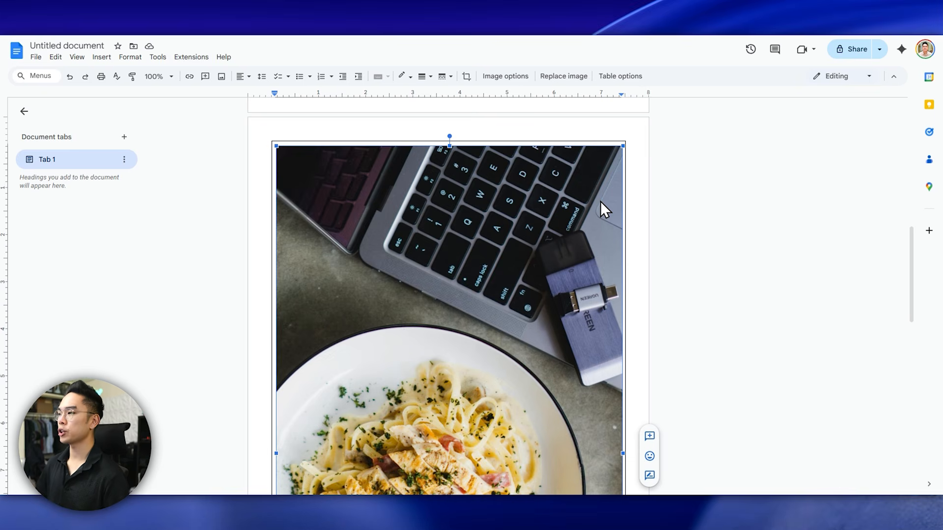
scroll(625, 157, "down", 4)
scroll(626, 162, "up", 3)
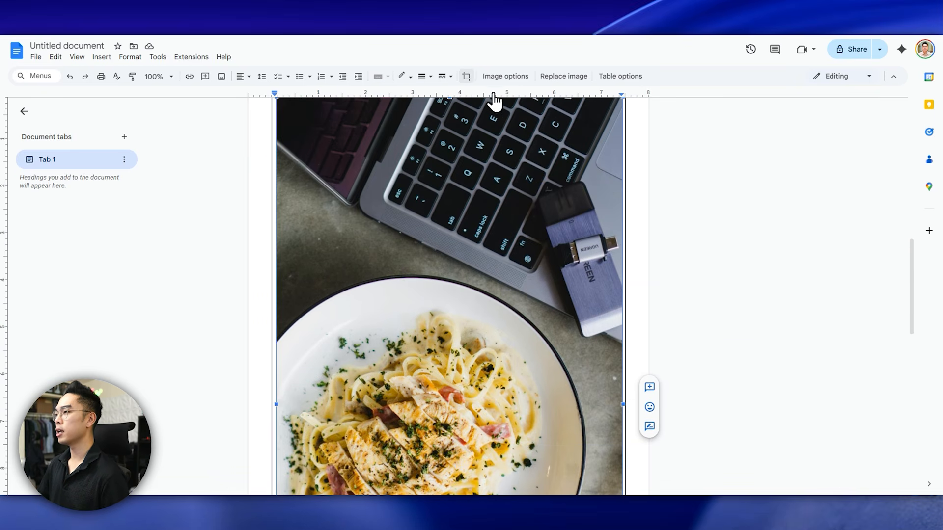
left_click(466, 77)
scroll(485, 143, "up", 3)
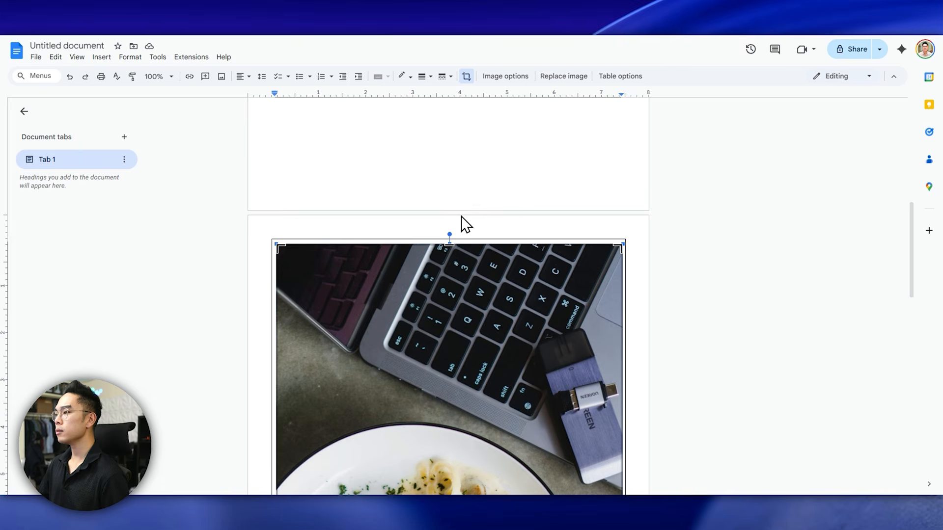
left_click_drag(443, 239, 461, 327)
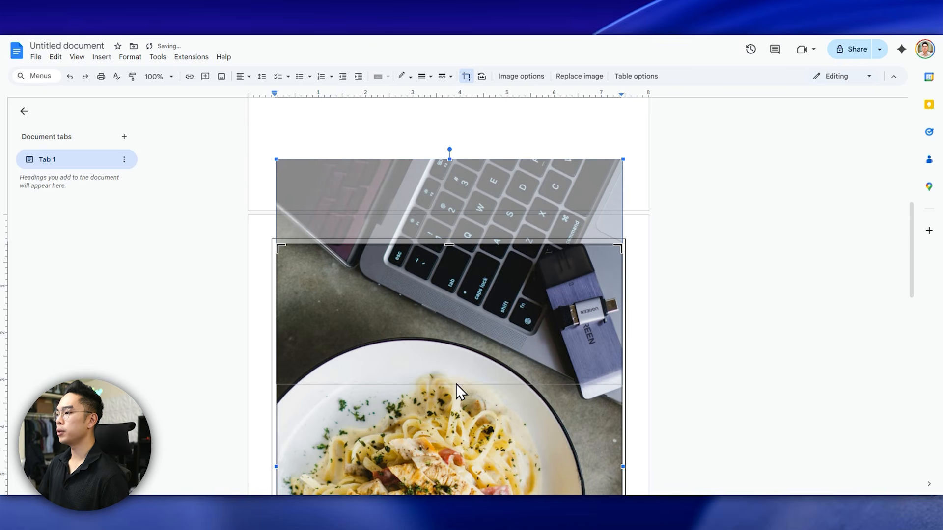
Step: Crop the photo's lower part and trim its upper edge, leaving a wide banner across the pasta
scroll(458, 391, "down", 7)
scroll(461, 380, "up", 1)
scroll(461, 380, "up", 1)
scroll(437, 424, "down", 1)
left_click_drag(448, 416, 450, 219)
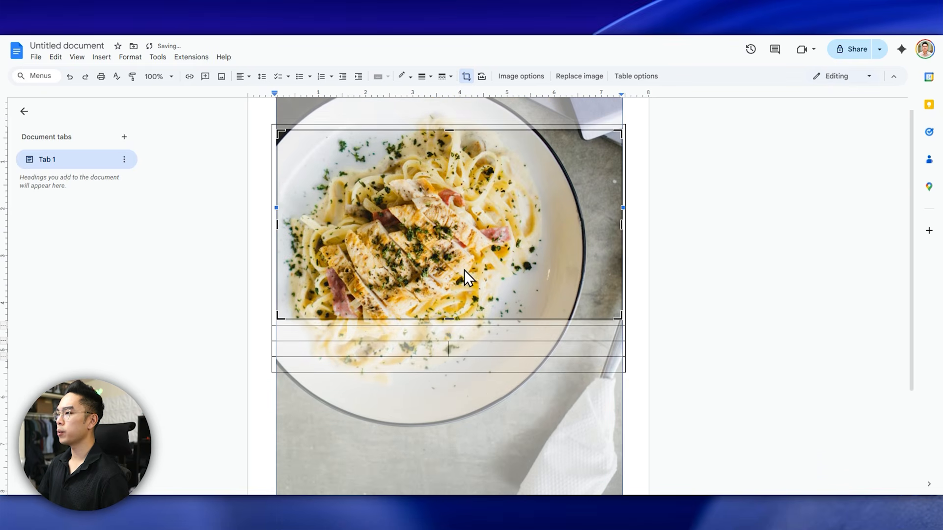
left_click_drag(440, 330, 451, 314)
left_click_drag(437, 140, 447, 178)
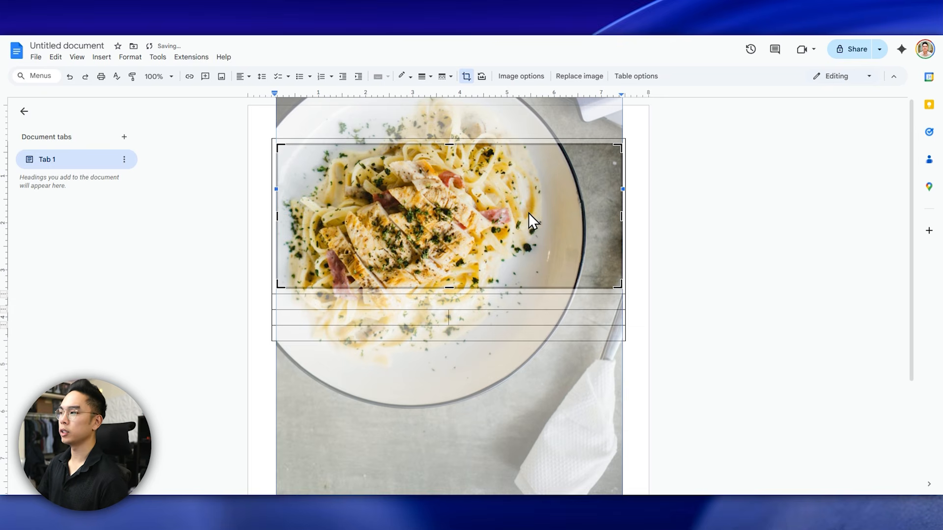
key("Return")
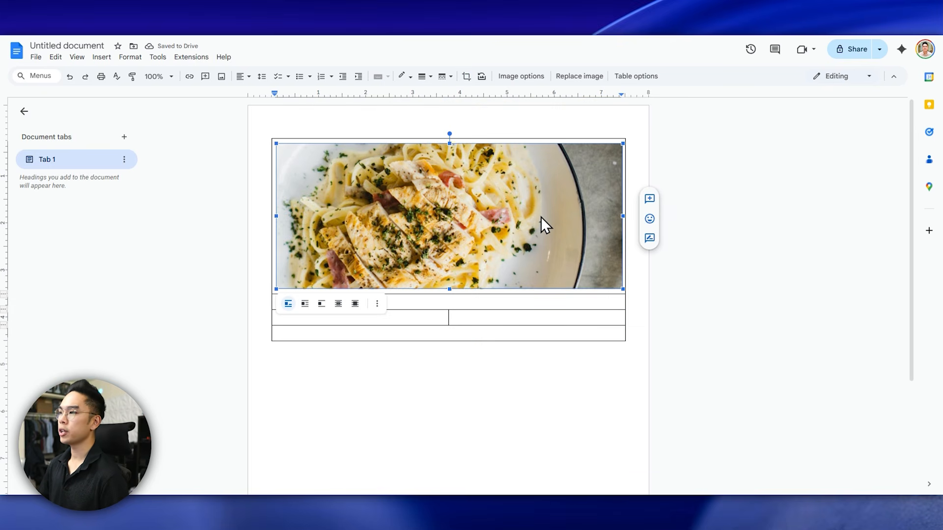
Step: Crop the banner photo shallower from its lower edge and shift the picture slightly upward within the crop frame
left_click(624, 298)
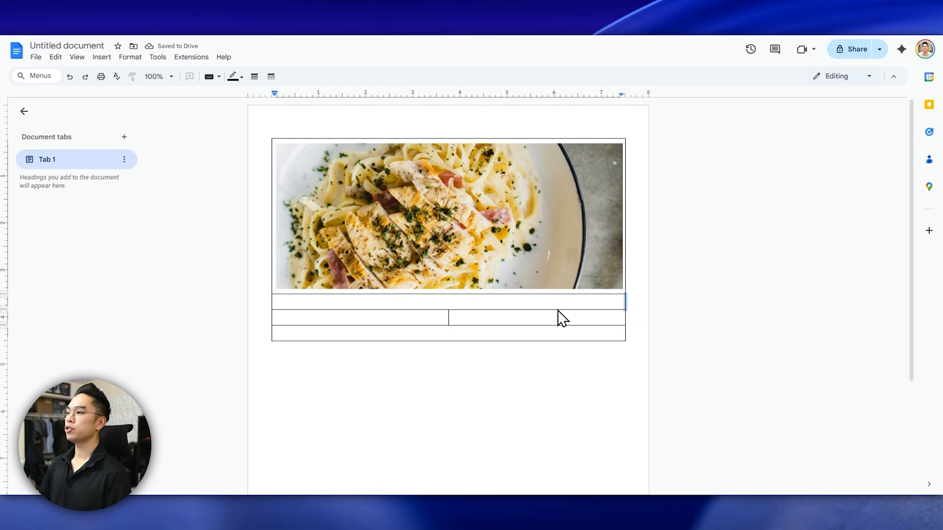
left_click(488, 244)
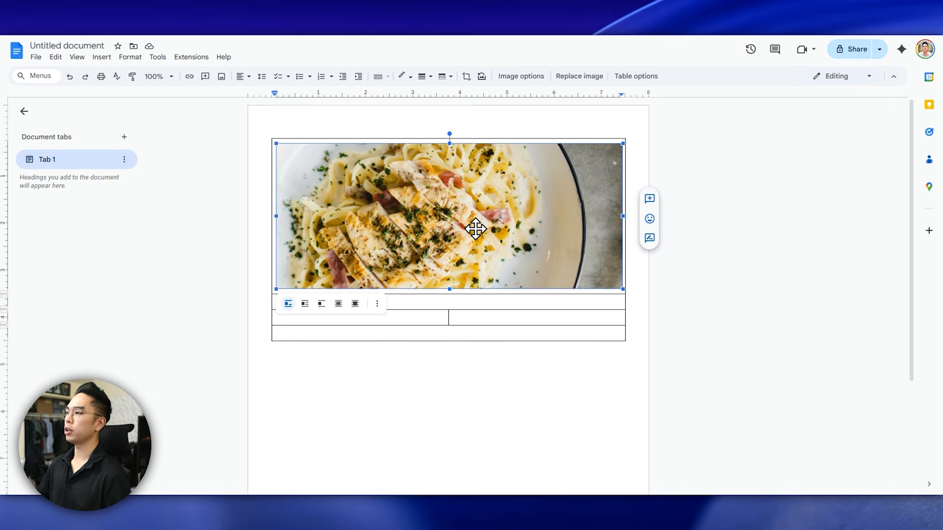
left_click(464, 78)
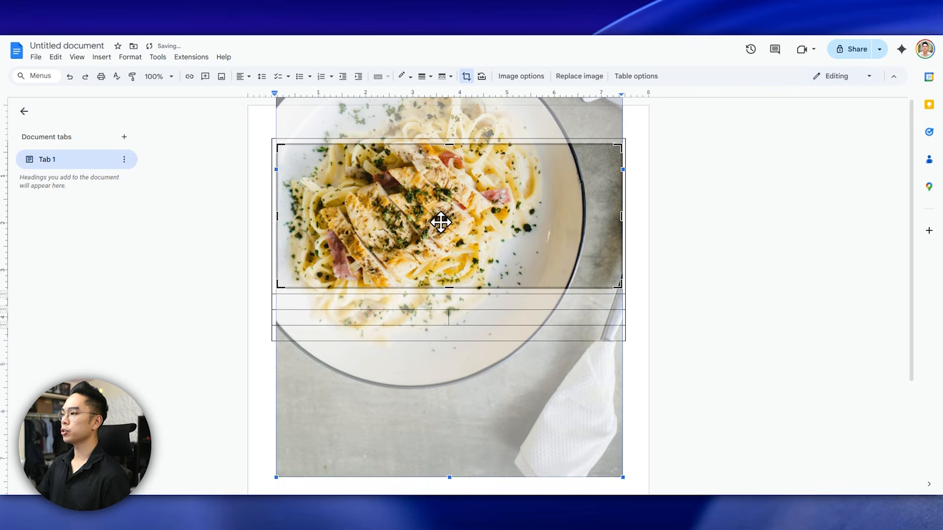
left_click_drag(446, 286, 444, 257)
left_click_drag(441, 218, 437, 206)
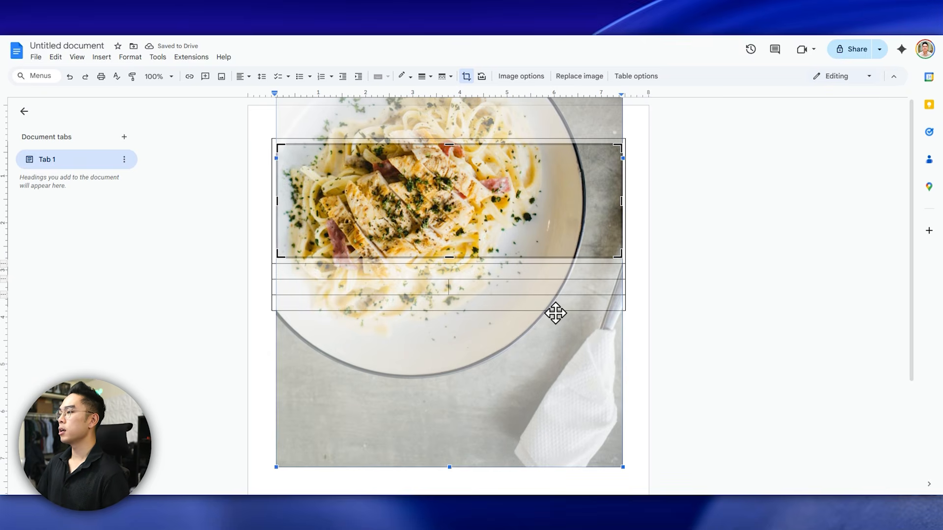
left_click(574, 368)
left_click(576, 369)
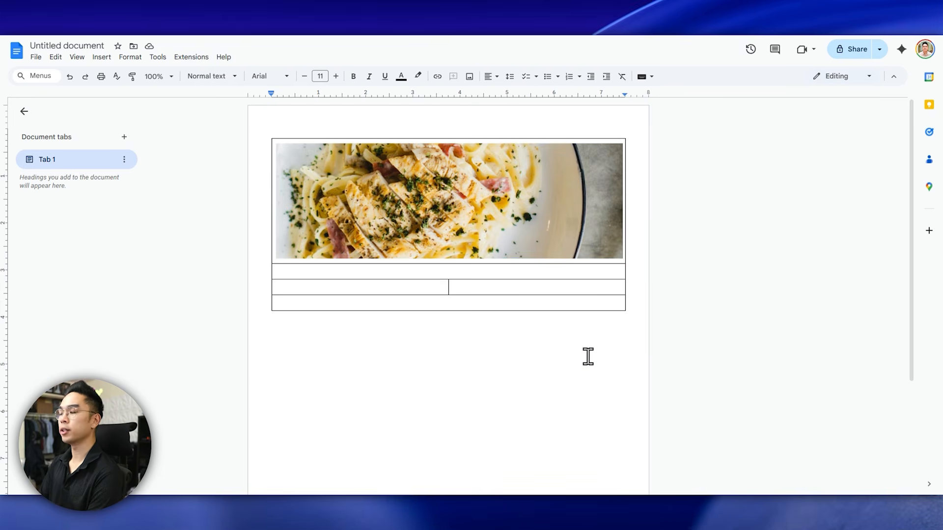
Step: Enter the centered title "Creamy Chicken Alfredo" in the row beneath the banner photo and start a new line below it
left_click(483, 270)
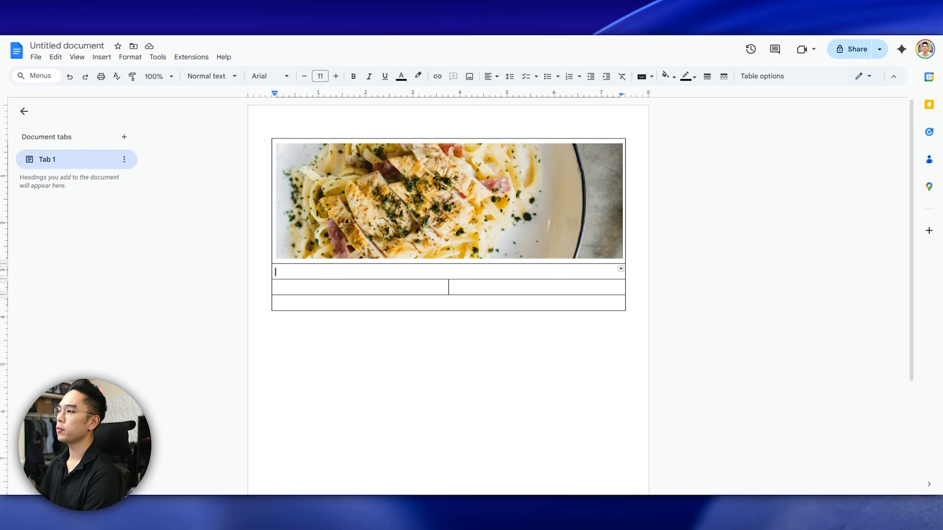
scroll(314, 257, "down", 1)
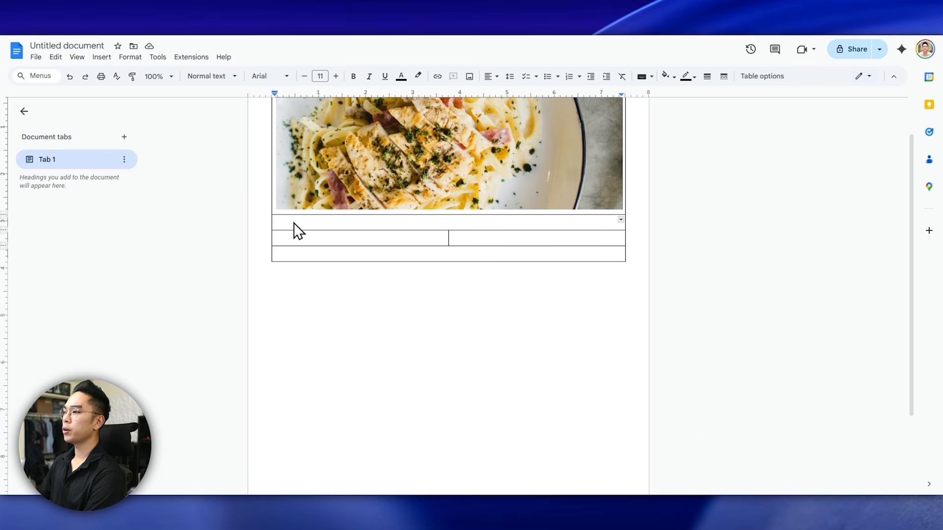
scroll(307, 227, "up", 1)
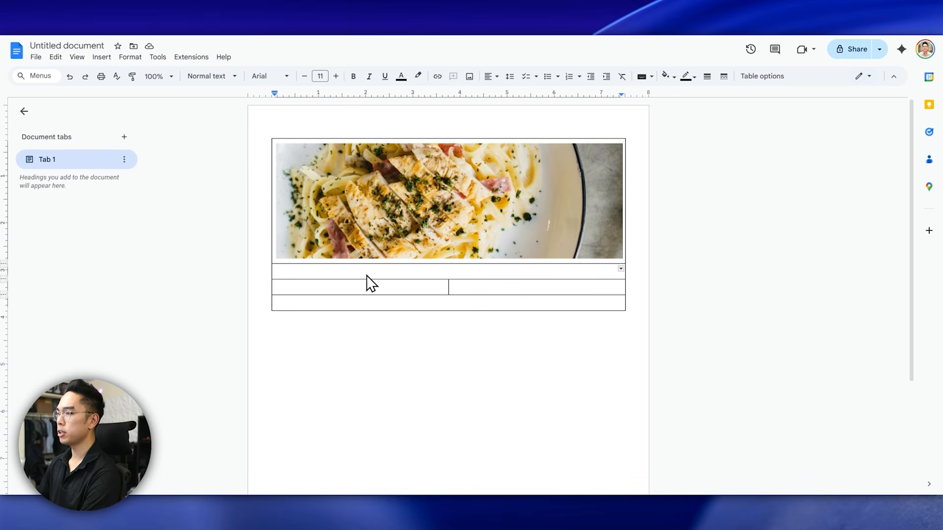
left_click(487, 77)
left_click(502, 93)
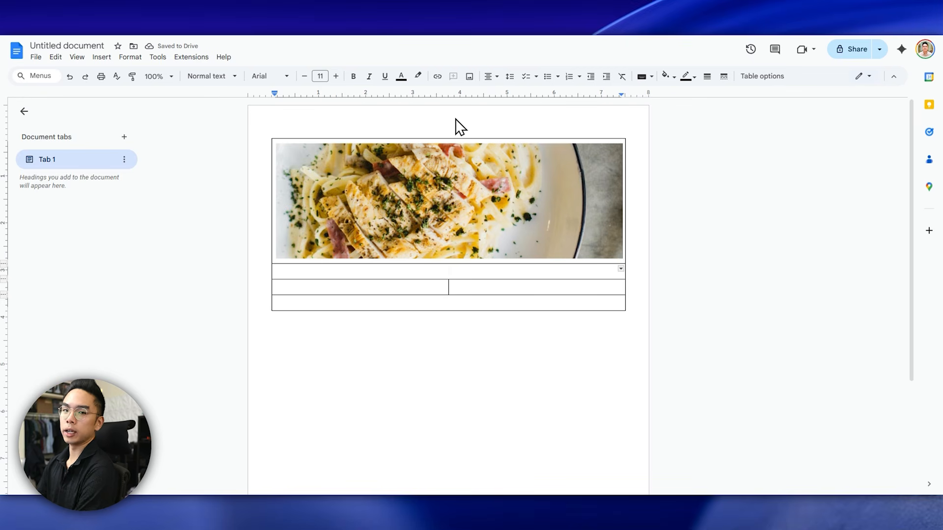
type("Creamy Chicken Alfredo")
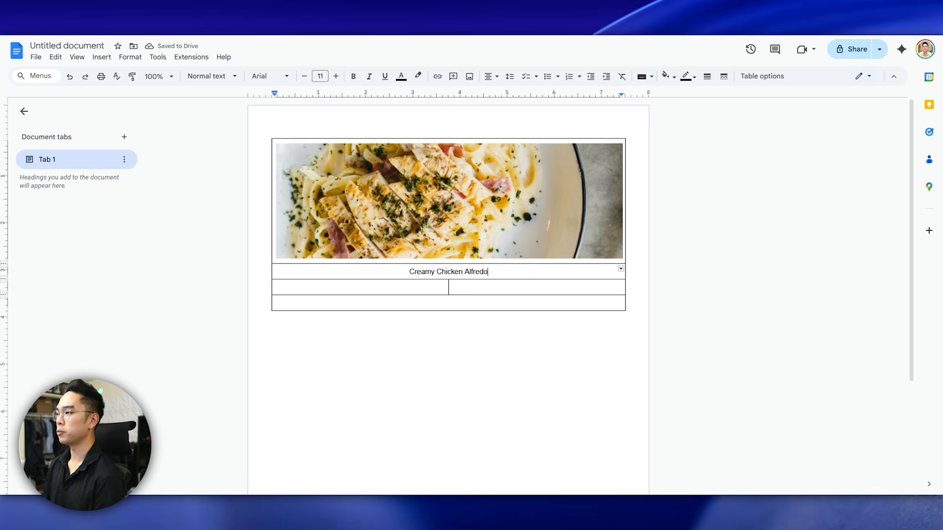
key("Return")
Step: Set the font of all table rows below the banner photo to Merriweather Semi Bold
left_click_drag(406, 272, 477, 311)
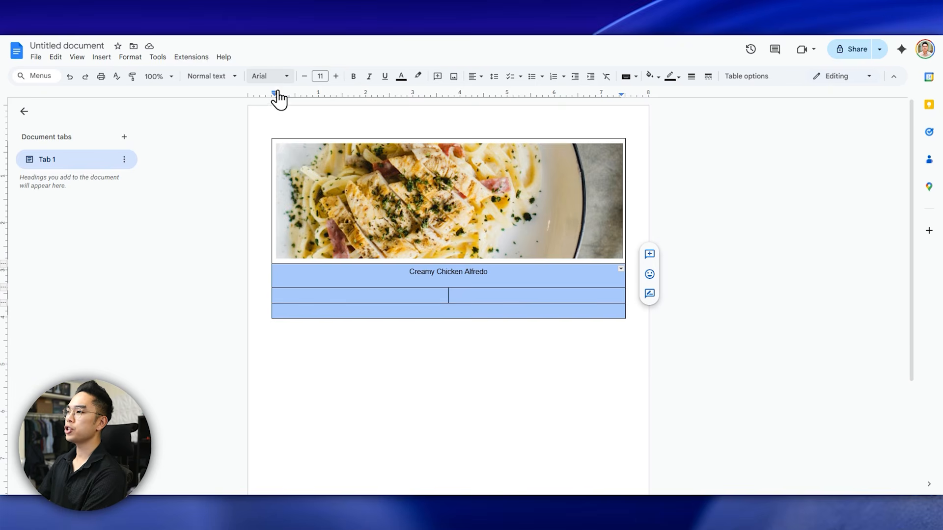
left_click(268, 76)
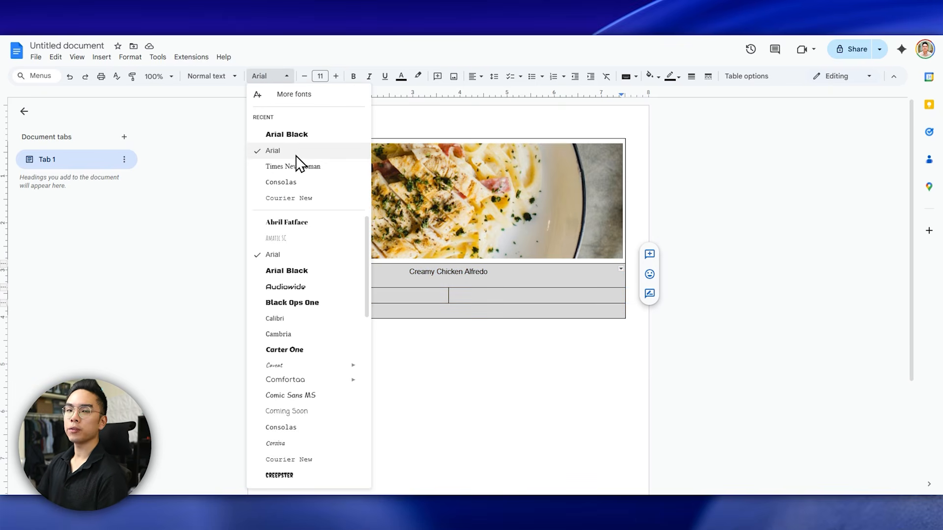
scroll(299, 226, "down", 3)
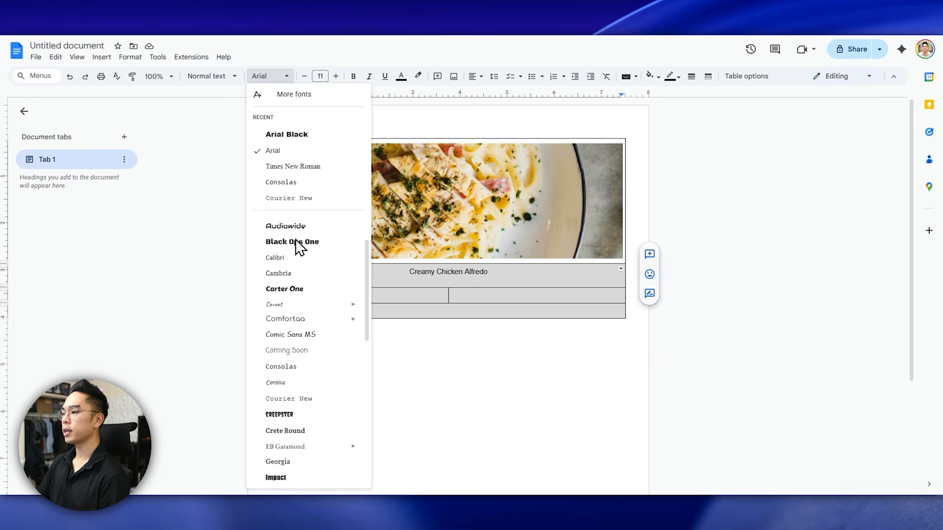
scroll(296, 240, "down", 2)
mouse_move(302, 368)
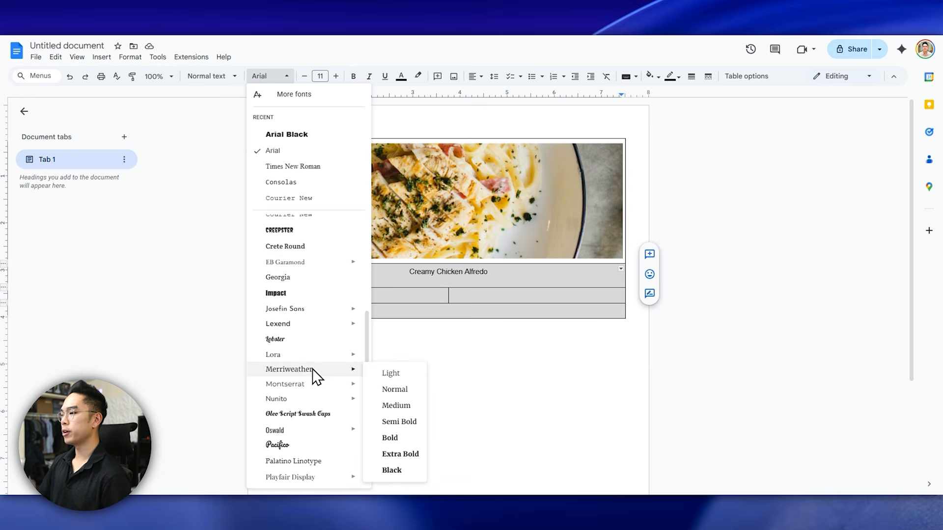
left_click(390, 421)
left_click(448, 275)
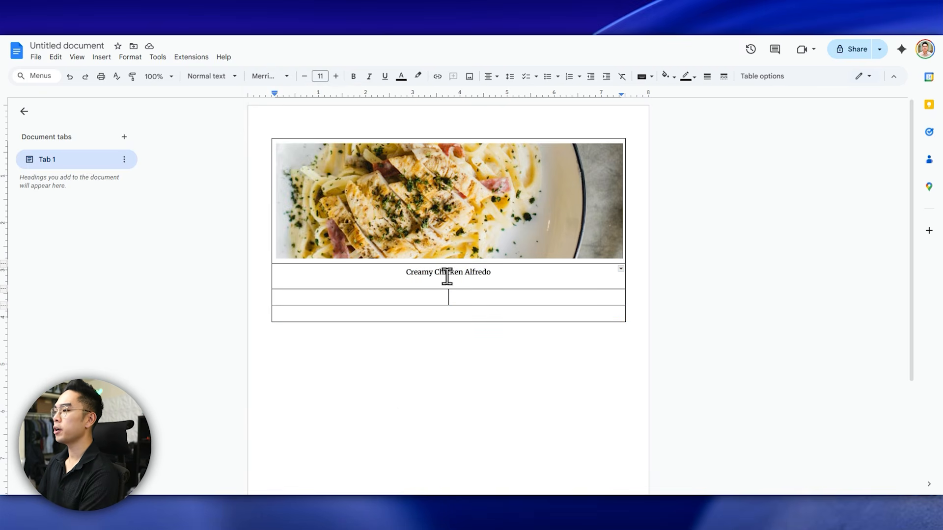
Step: Enter "SERVINGS 4" on the line above the table
left_click(395, 131)
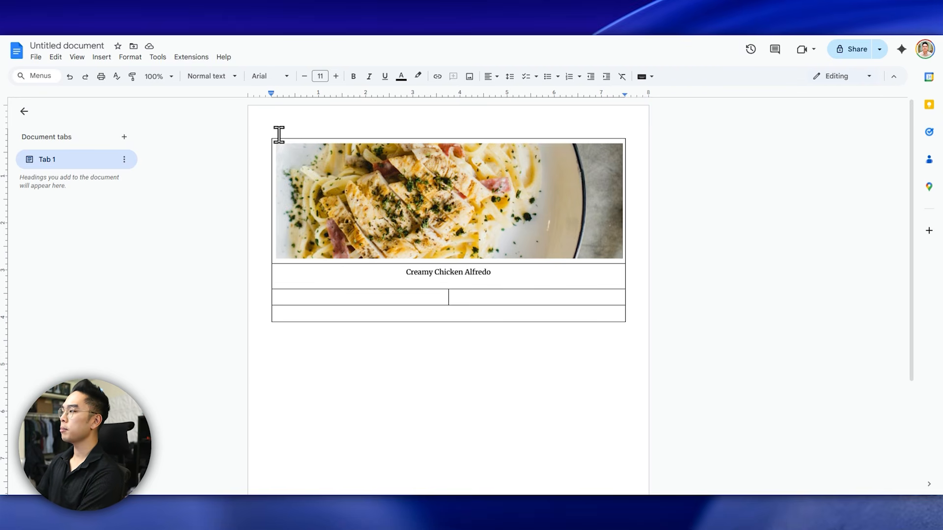
type("SERVINGS ")
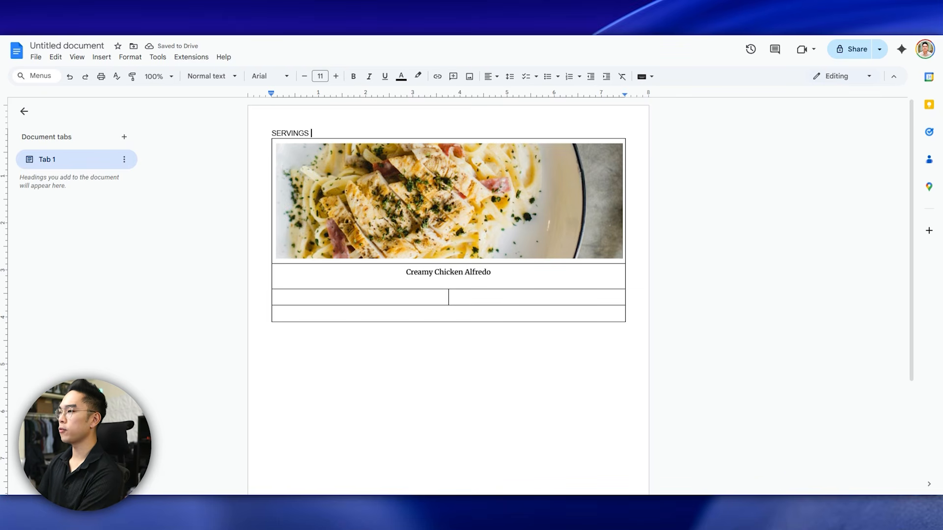
type("4")
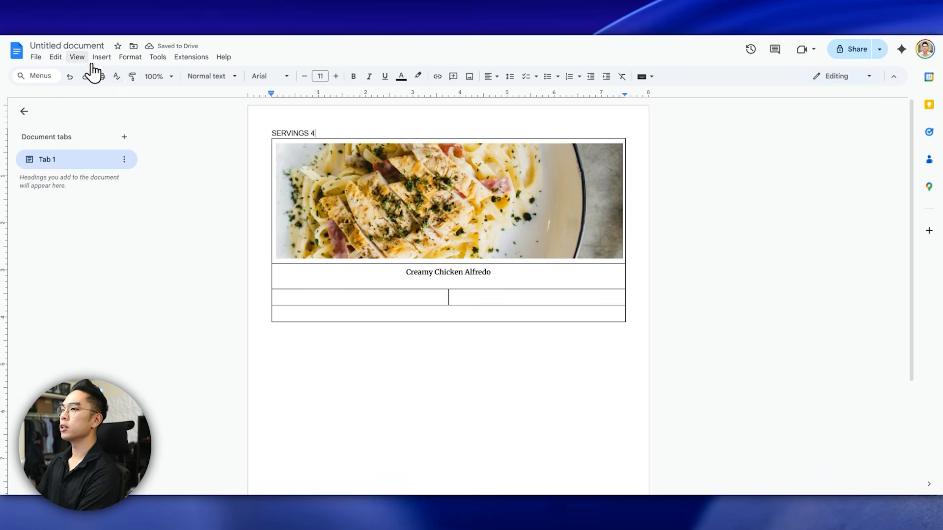
Step: Add a right tab stop at about 7.3 inches and enter "TOTAL TIME: 60 MINS" aligned to it after the servings text
left_click(77, 57)
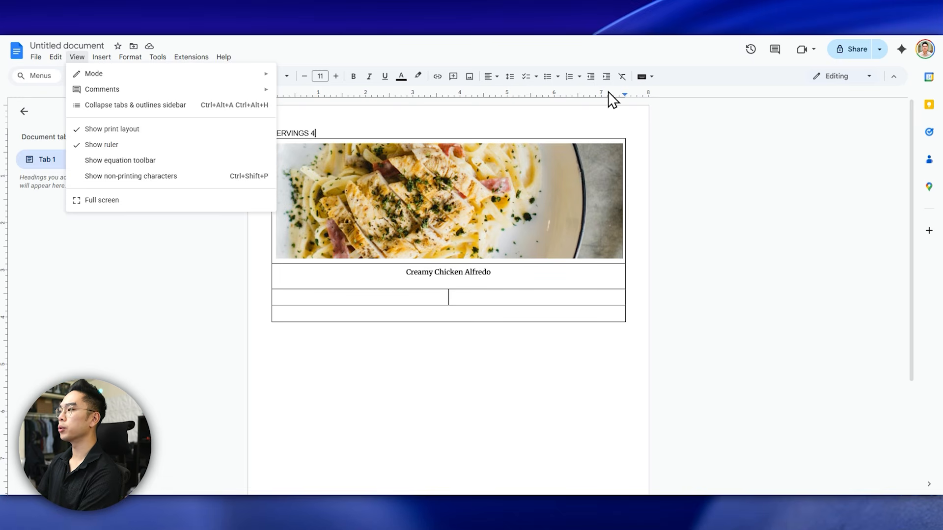
right_click(618, 98)
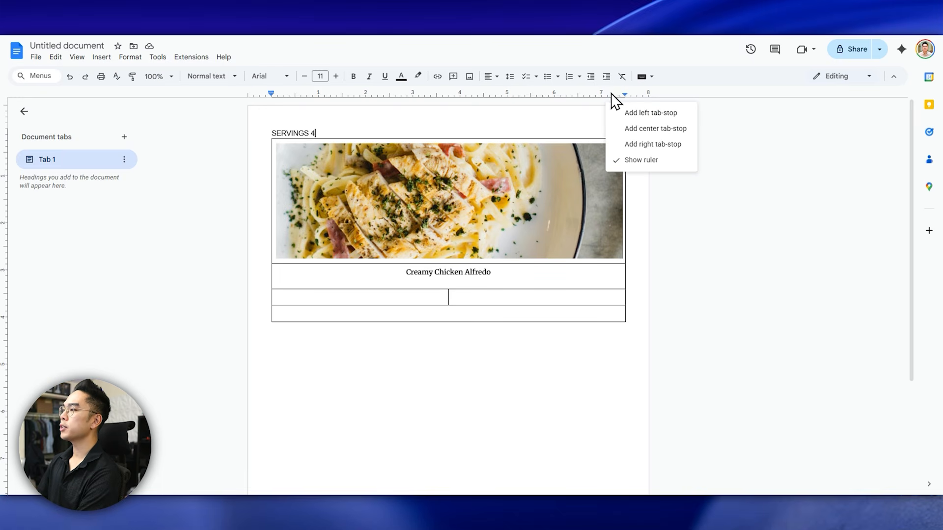
left_click(654, 146)
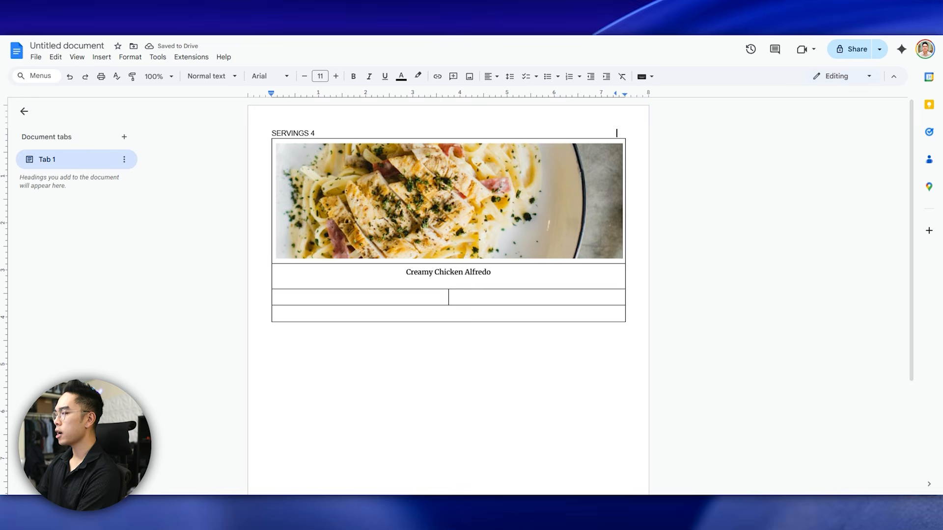
type("t")
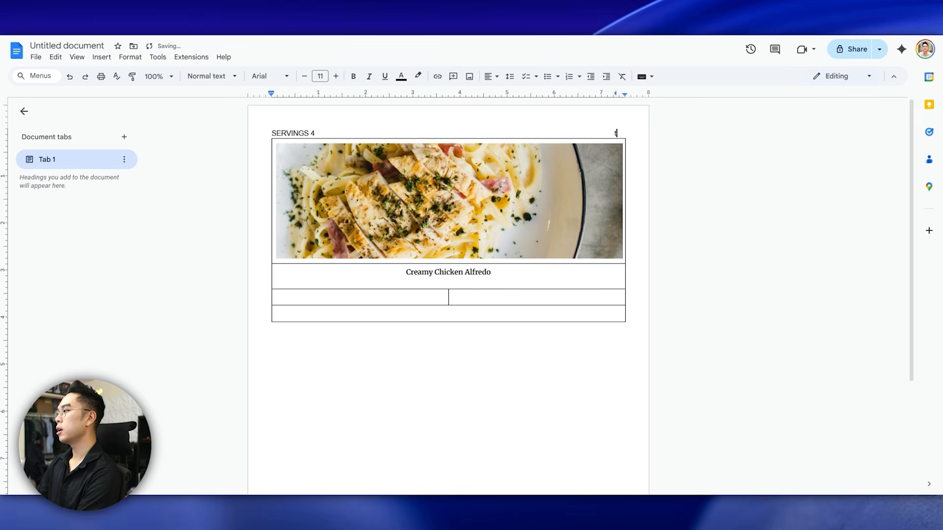
type("OTAL TIME : 60 MINS")
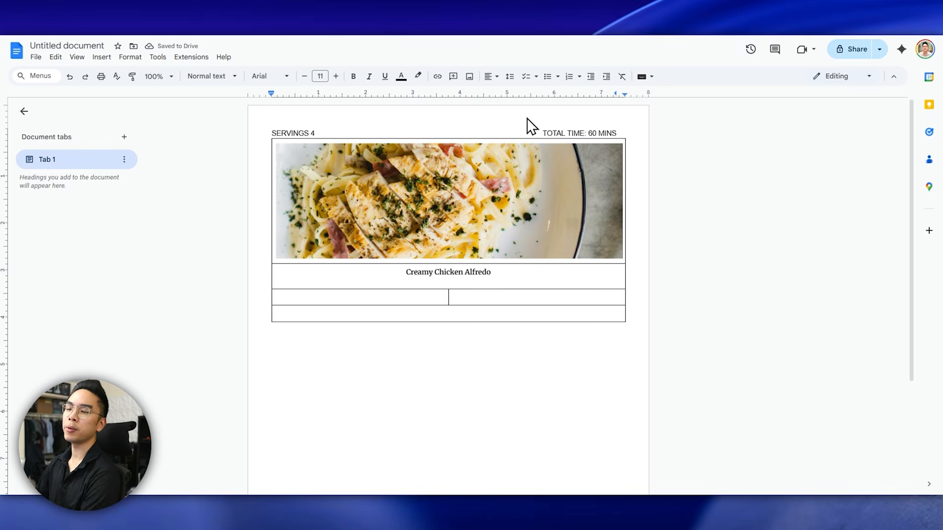
Step: Copy the servings and total time line into the title cell, directly beneath the recipe title
left_click_drag(272, 132, 616, 129)
key("ctrl+c")
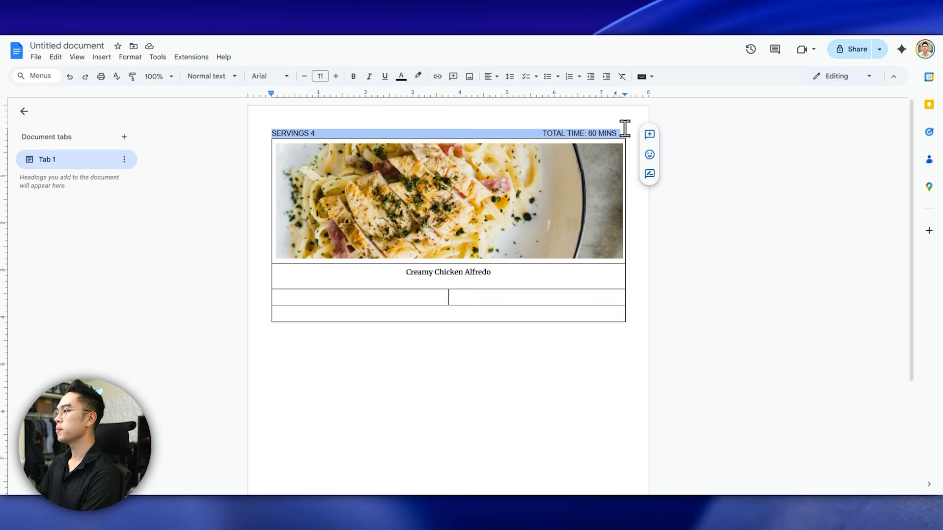
left_click(460, 282)
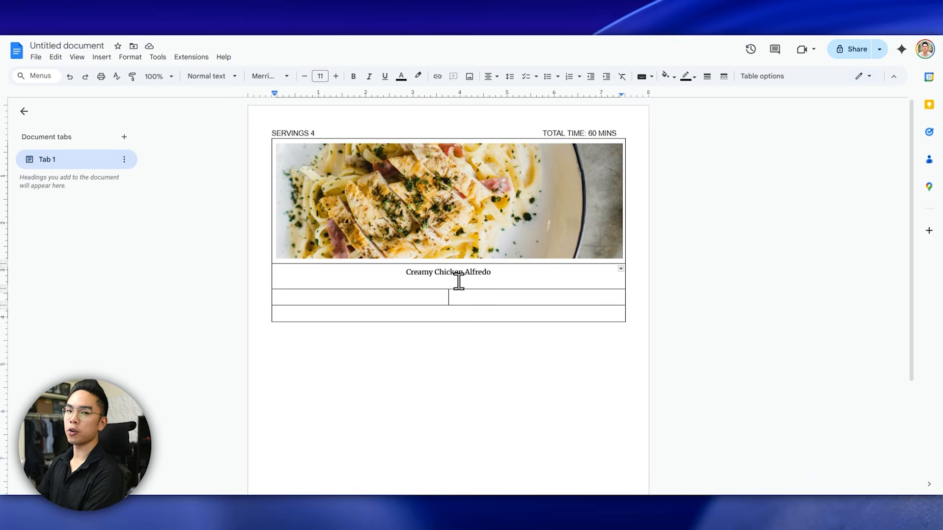
key("ctrl+v")
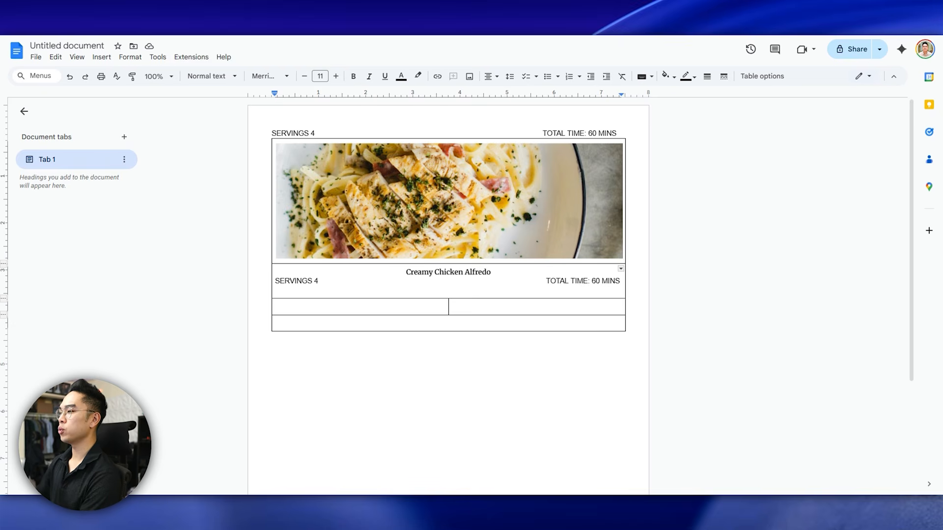
Step: Insert a horizontal line below the servings and total time text in the title cell and remove the empty lines under it
left_click(619, 281)
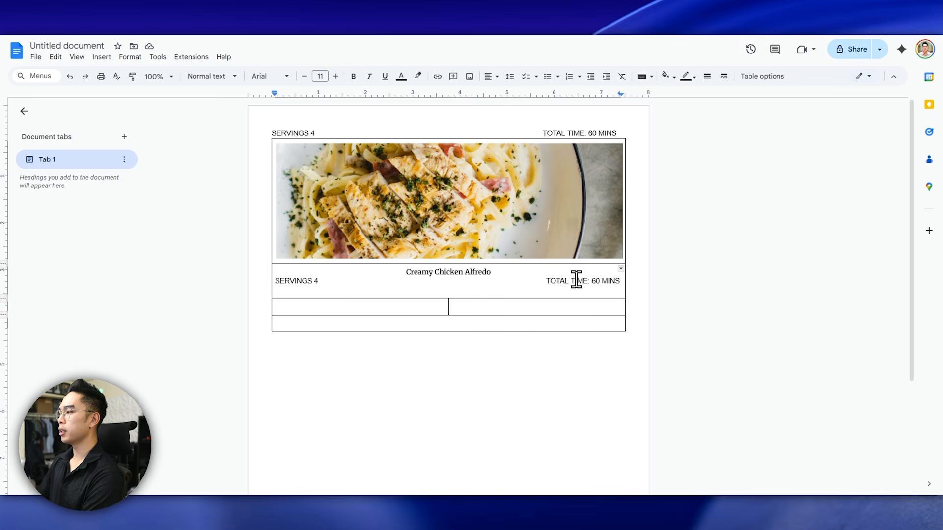
left_click(101, 58)
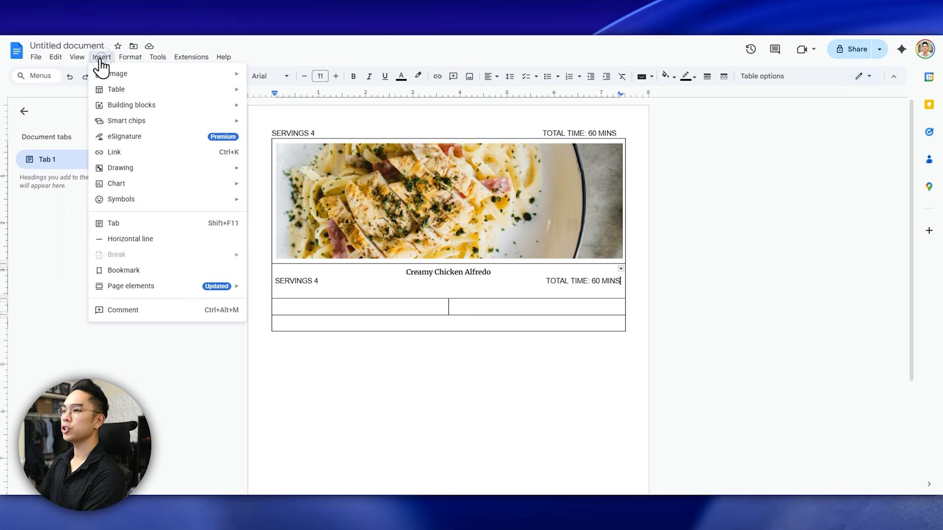
left_click(129, 239)
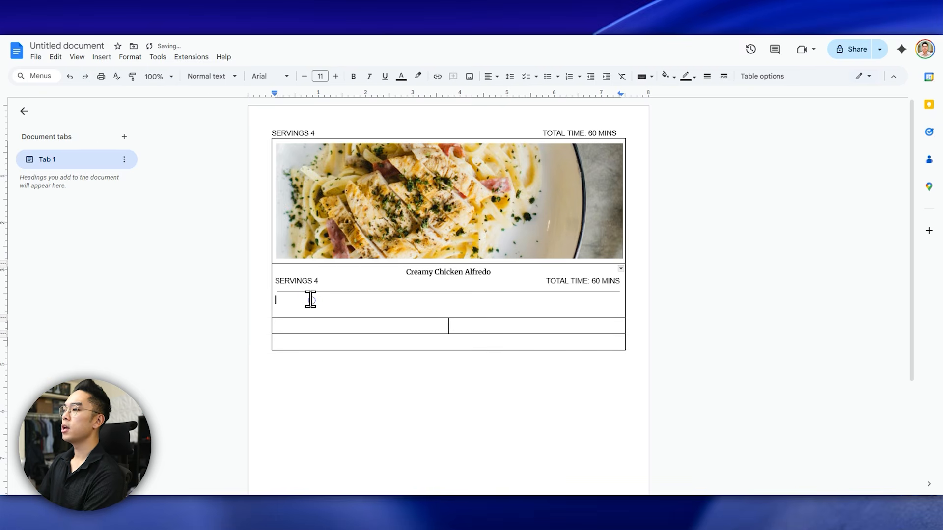
key("BackSpace")
key("BackSpace")
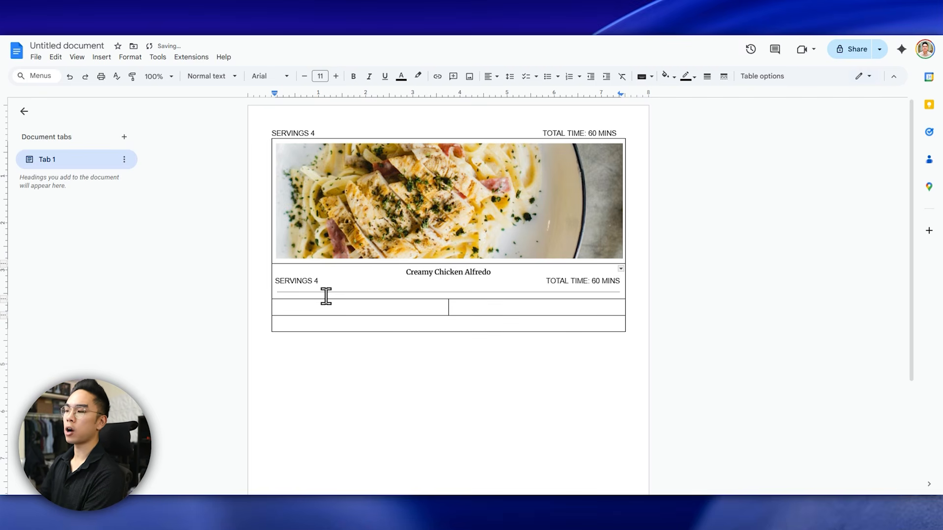
Step: Set the font of the title cell's servings and total time line to Merriweather Semi Bold
left_click_drag(326, 296, 621, 288)
left_click(261, 76)
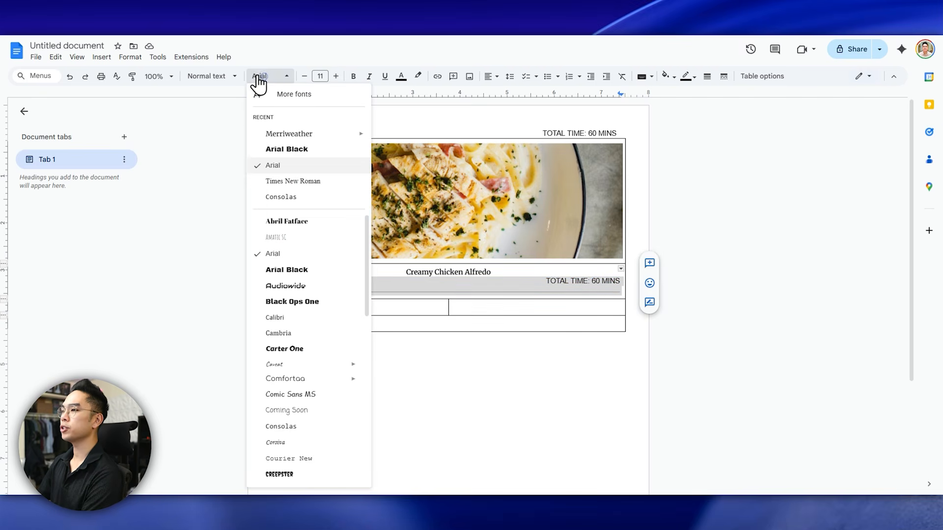
mouse_move(297, 135)
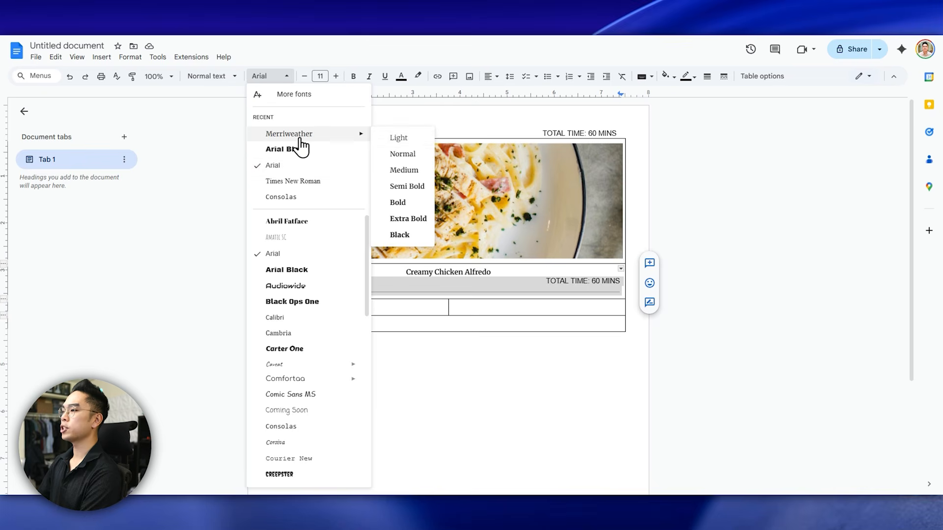
left_click(410, 187)
Step: Increase the font size of the "Creamy Chicken Alfredo" title to 18
left_click(464, 269)
triple_click(452, 271)
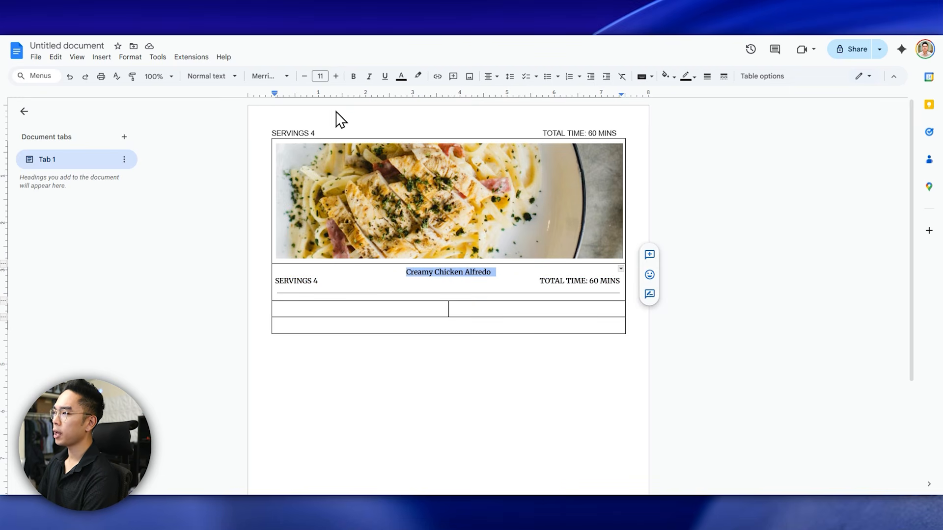
left_click(336, 76)
left_click(336, 76)
left_click(336, 76)
left_click(335, 76)
left_click(336, 76)
left_click(336, 76)
left_click(335, 77)
Step: Set the recipe title to Merriweather Extra Bold and enlarge it by two more points
left_click(280, 77)
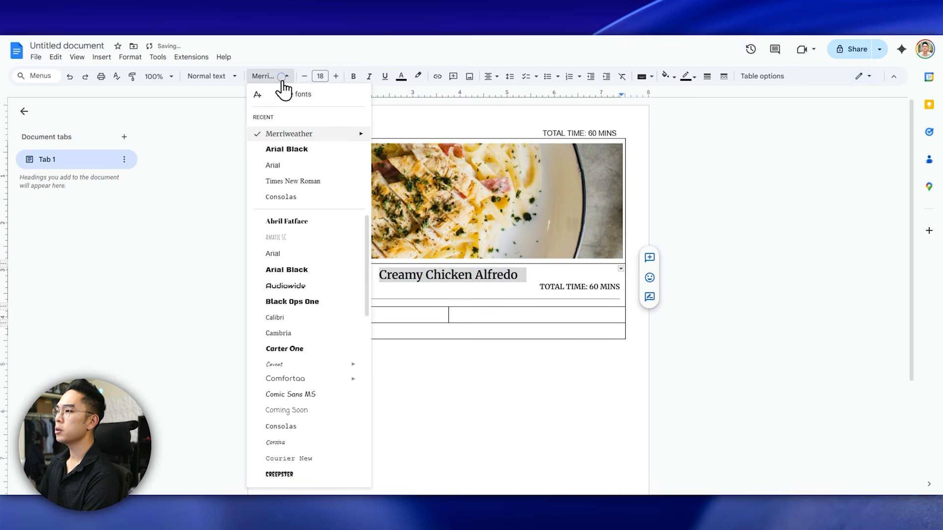
mouse_move(301, 139)
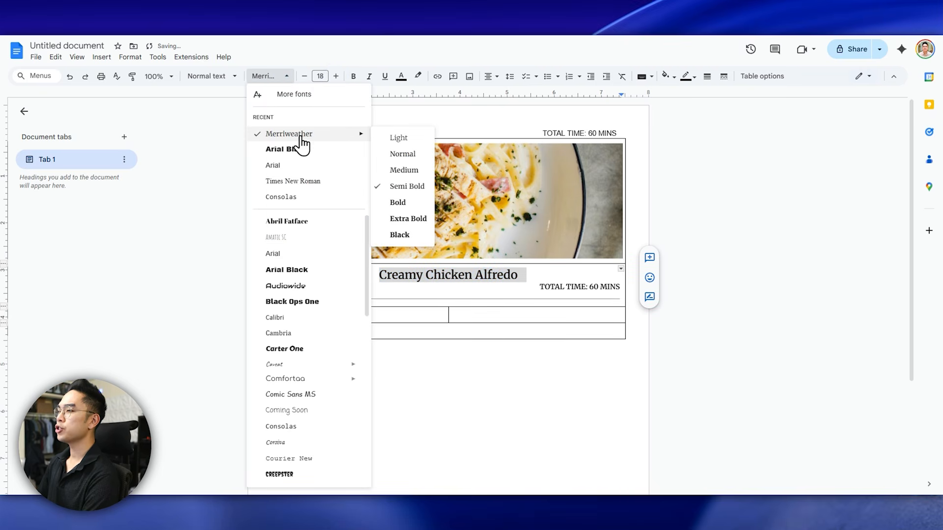
left_click(417, 219)
triple_click(490, 274)
left_click(336, 76)
left_click(336, 76)
Step: Move the divider of the two-column row so the first column is about 2.6 inches wide
left_click(481, 315)
left_click_drag(449, 317, 394, 318)
double_click(370, 317)
Step: Enter the centered heading "Ingredients" in the narrow first cell of the two-column row
left_click(376, 316)
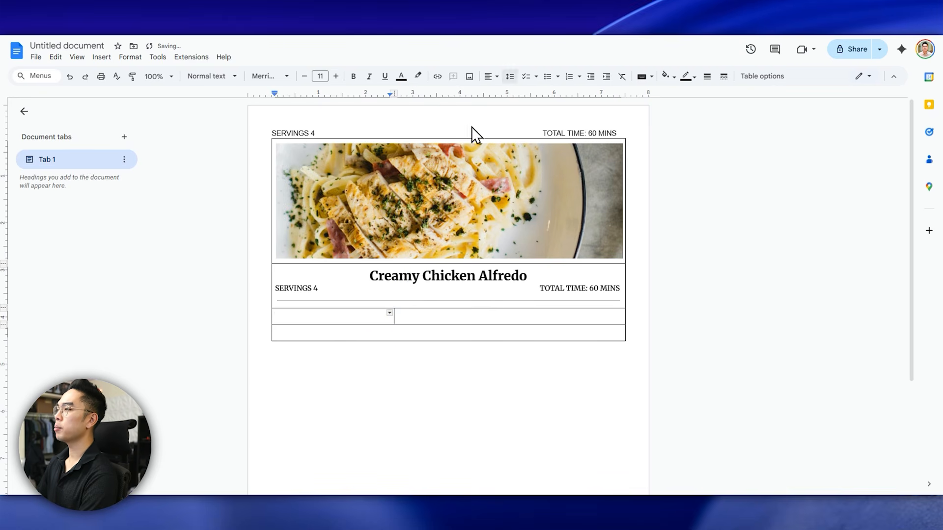
left_click(489, 79)
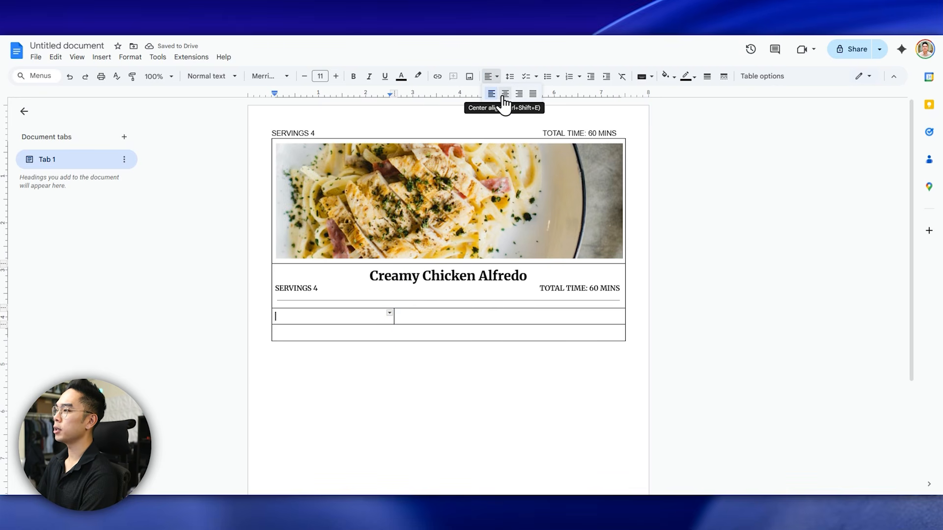
left_click(504, 96)
type("IOngre")
key("BackSpace")
key("BackSpace")
key("BackSpace")
key("BackSpace")
key("BackSpace")
type("ngredients")
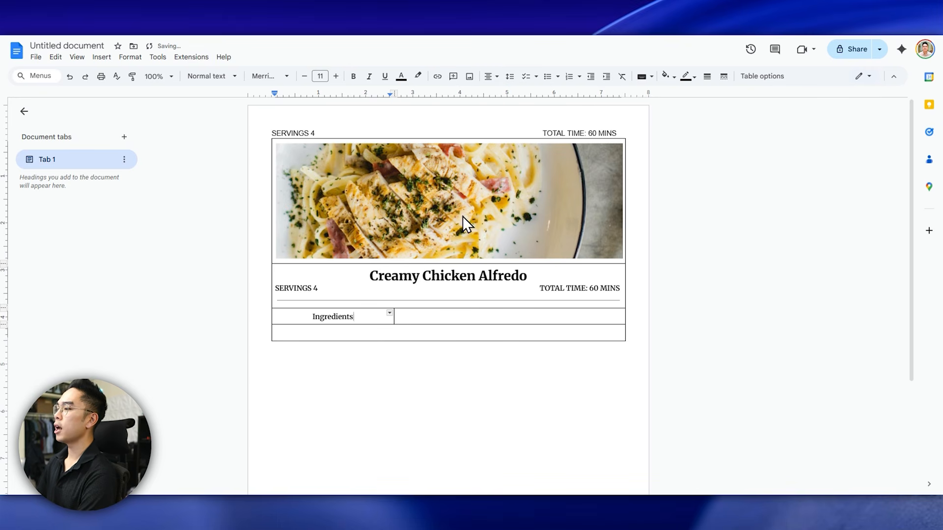
Step: Enter the centered heading "Instructions" in the wide second cell of the two-column row
left_click(522, 316)
left_click(489, 76)
left_click(505, 94)
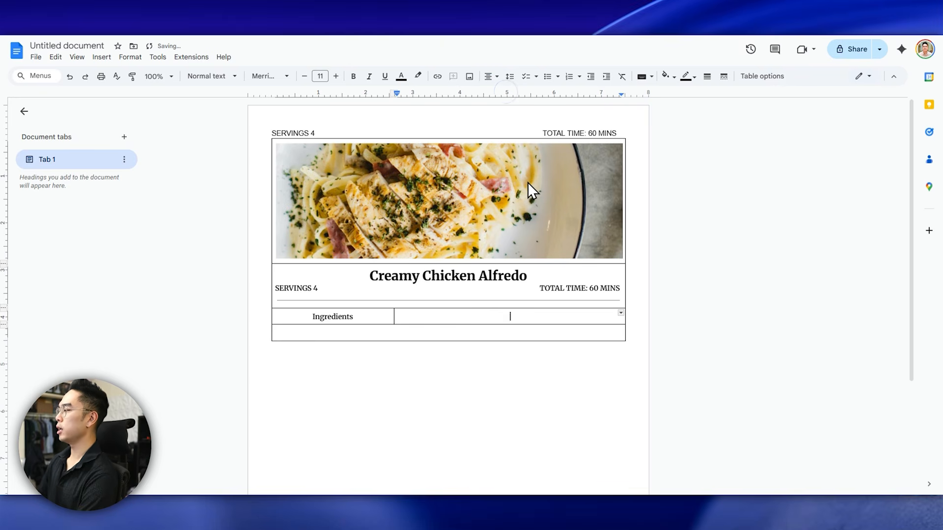
type("Instructions")
Step: Enlarge the "Ingredients" and "Instructions" headings together to 16 pt
left_click_drag(542, 317, 371, 318)
left_click(442, 319)
left_click_drag(548, 318, 339, 315)
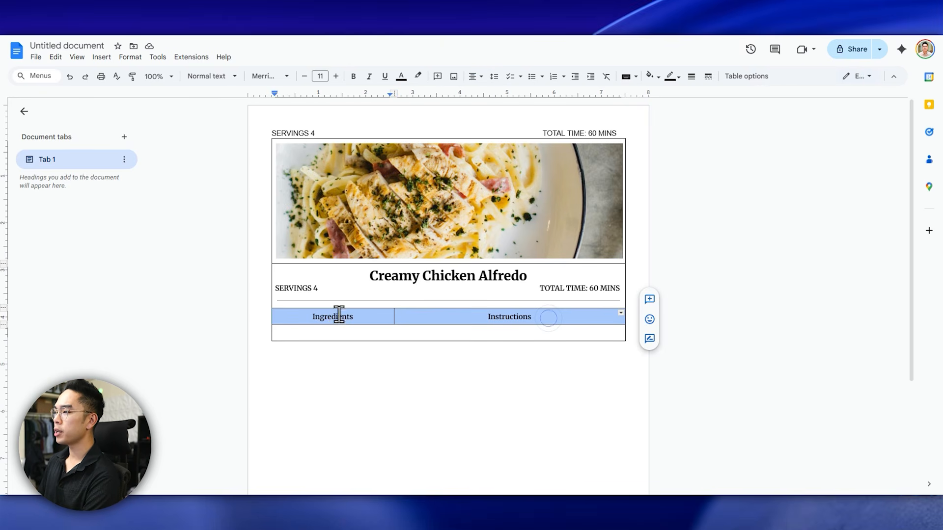
left_click(335, 76)
left_click(335, 76)
left_click(335, 76)
left_click(335, 76)
left_click(335, 76)
left_click(371, 322)
left_click(456, 316)
left_click_drag(472, 320, 571, 323)
left_click(573, 323)
left_click(368, 319)
Step: Heighten the table's empty last row to about 1 inch and stretch the two-column row to about 4.8 inches
left_click_drag(424, 345, 428, 378)
left_click(365, 317)
scroll(378, 332, "down", 2)
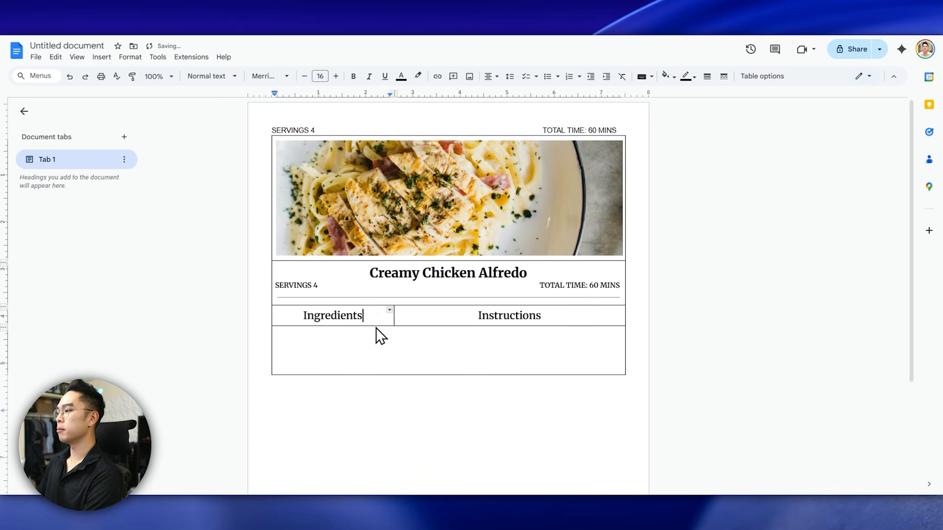
left_click_drag(435, 231, 448, 374)
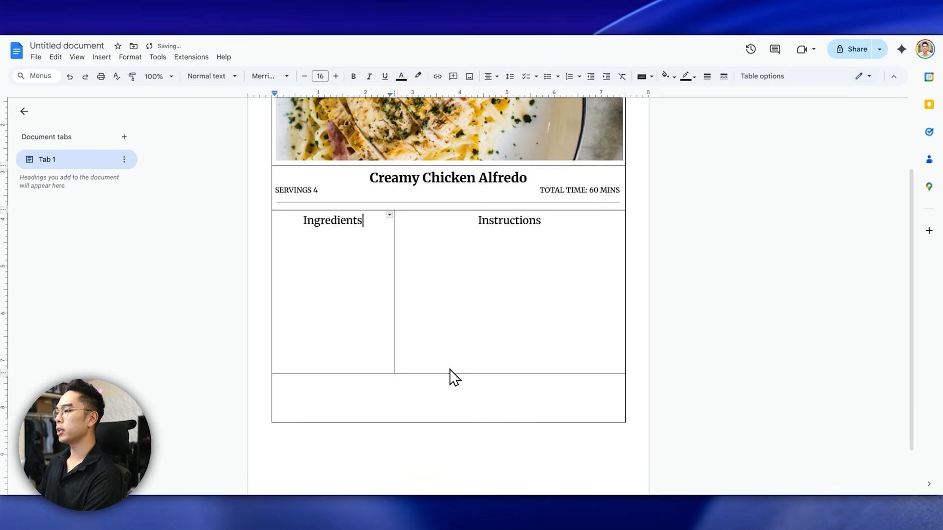
scroll(448, 347, "down", 1)
left_click_drag(451, 323, 458, 388)
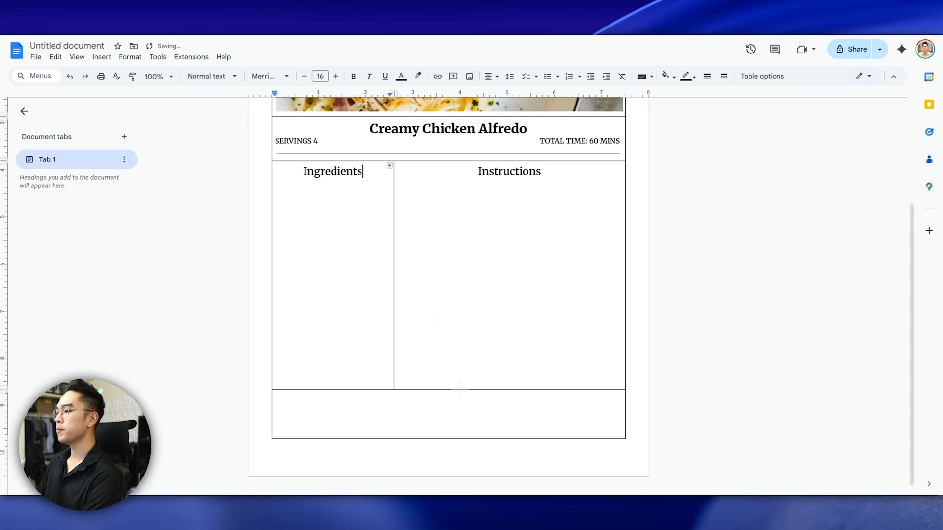
Step: Enter the bold label "Notes" in the table's last row
left_click(459, 391)
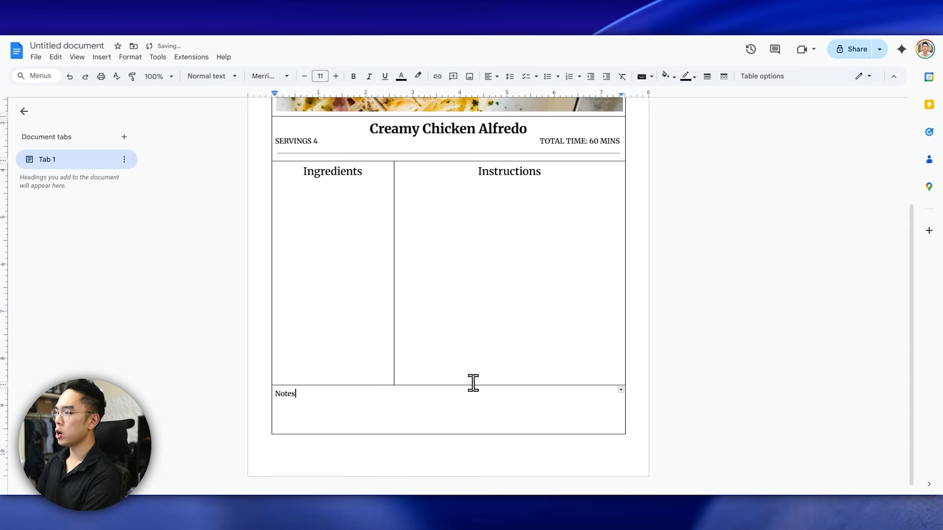
Step: Start a left-aligned 12 pt bulleted list below the "Ingredients" heading, leaving a blank line between them
left_click(346, 223)
scroll(347, 223, "up", 3)
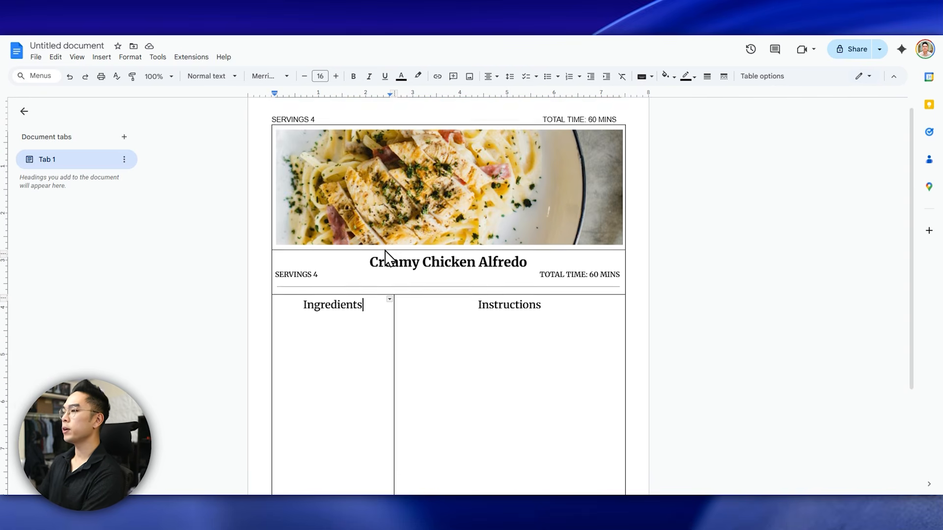
scroll(395, 258, "down", 1)
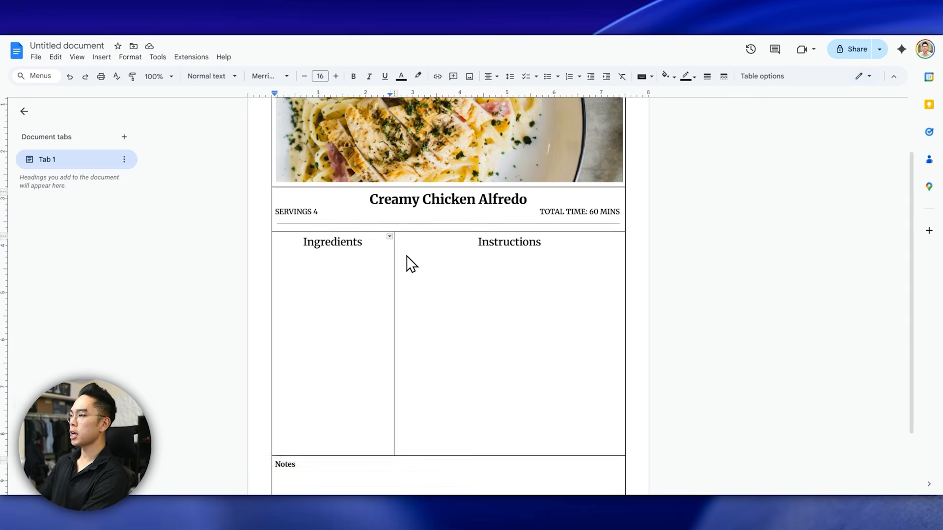
scroll(409, 263, "down", 1)
key("Return")
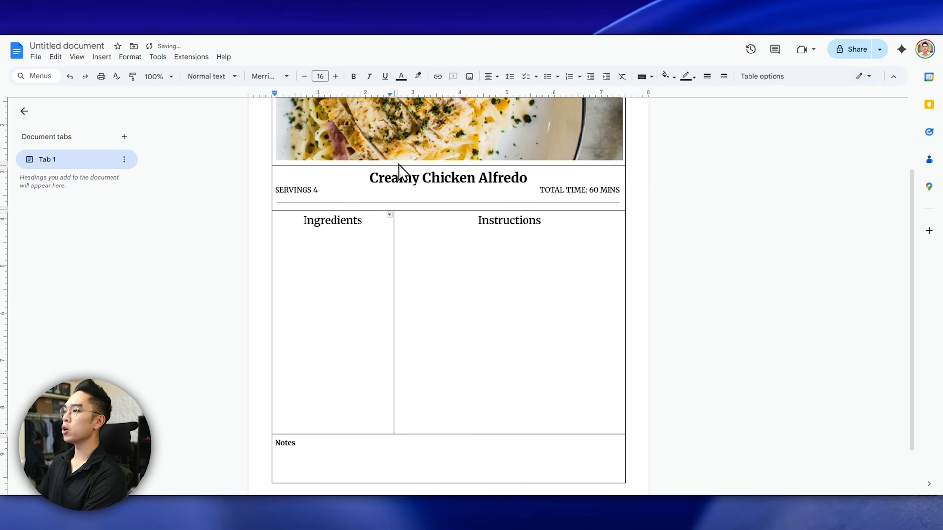
left_click(490, 80)
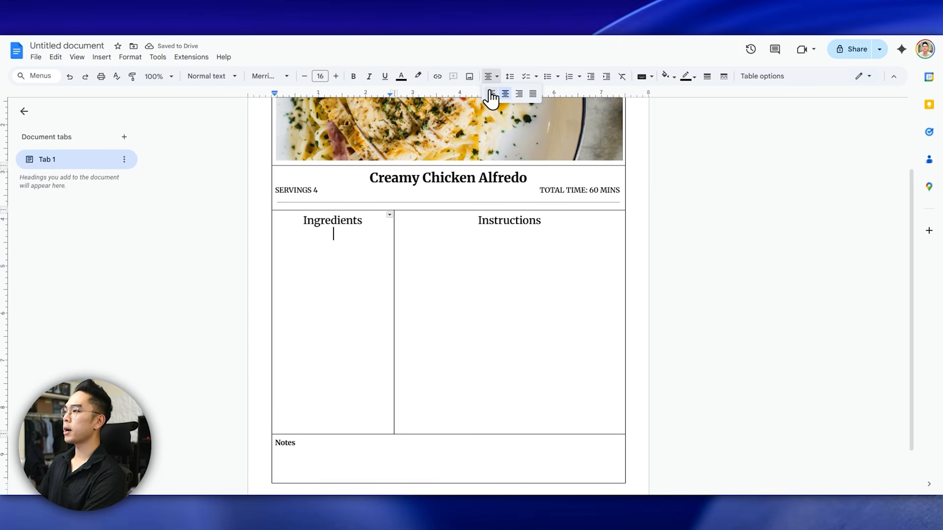
left_click(490, 93)
left_click(304, 76)
left_click(305, 76)
left_click(305, 77)
left_click(305, 77)
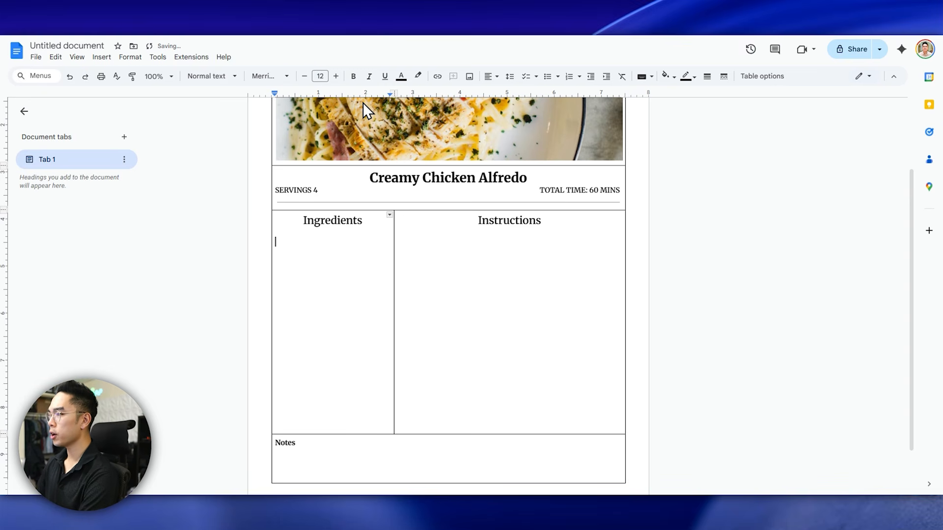
left_click(543, 81)
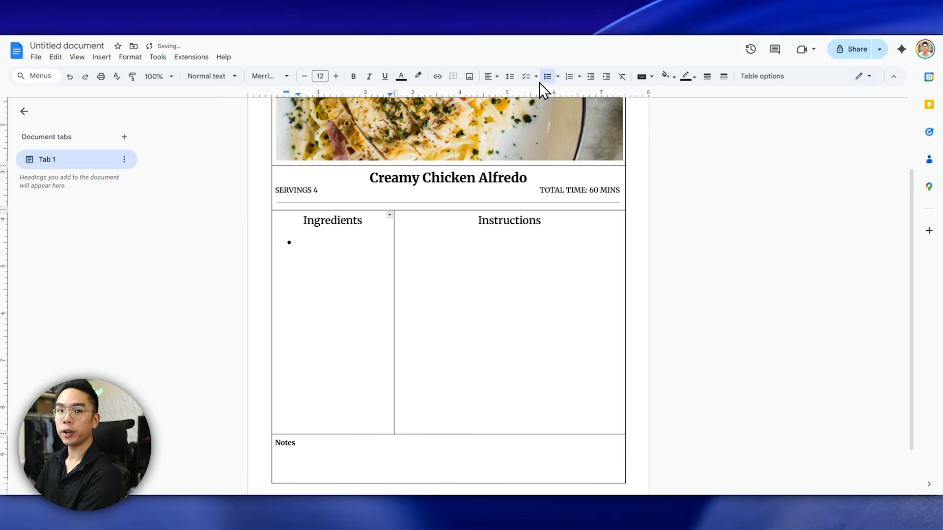
Step: Fill the bulleted list with the recipe's ingredients, from "8 oz fettuccine (or any pasta)" to "Optional: parsley for garnish"
double_click(357, 245)
left_click(351, 244)
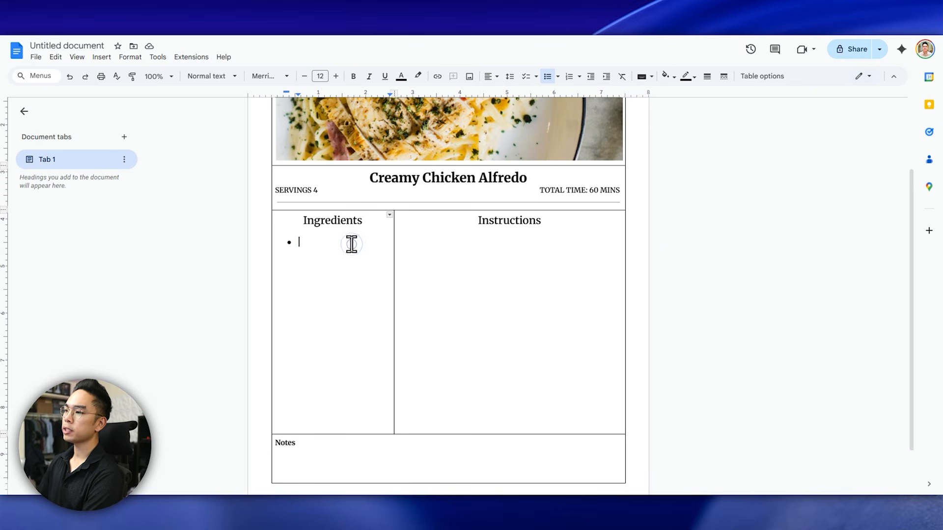
type("8 oz fettuccine (or any pasta) 1 lb chicken breast (2 medium), sliced Salt & black pepper 1 tbsp olive oil 2 tbsp butter 2 cloves garlic, minced 1 cup heavy cream ¾ cup grated Parmesan cheese Optional: parsley for garnish")
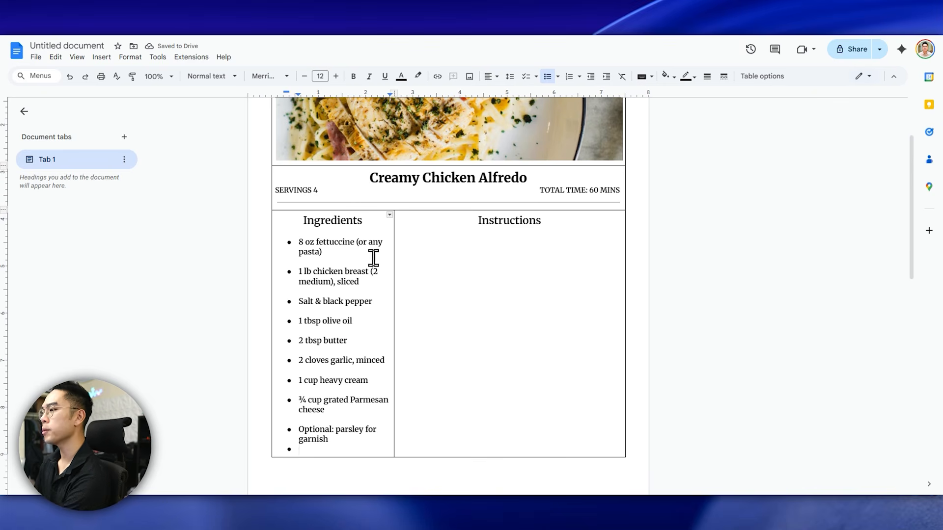
Step: Remove the blank lines between the ingredient bullets and the empty bullet at the end of the list
key("BackSpace")
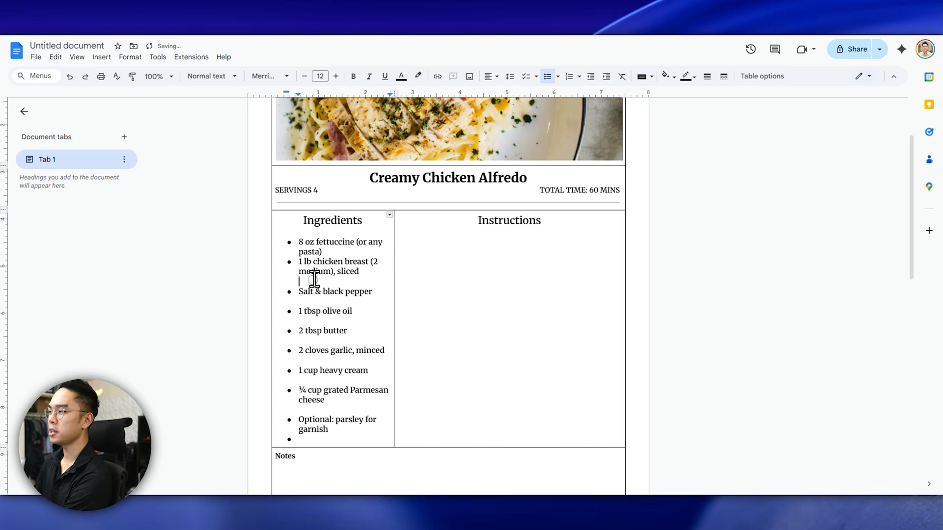
left_click(313, 280)
key("BackSpace")
left_click(314, 291)
key("BackSpace")
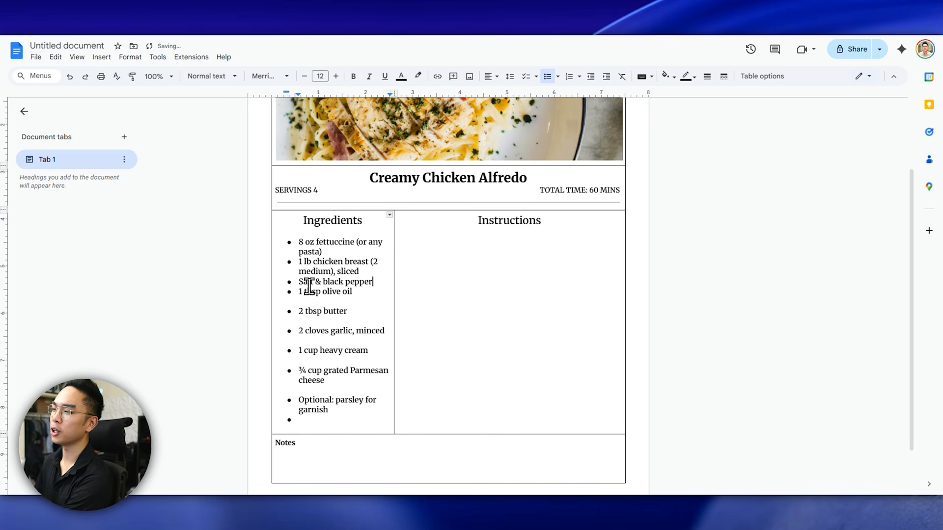
left_click(305, 301)
key("BackSpace")
left_click(308, 314)
key("BackSpace")
left_click(307, 322)
key("BackSpace")
left_click(308, 331)
key("BackSpace")
left_click(309, 351)
key("BackSpace")
left_click(304, 372)
key("BackSpace")
key("BackSpace")
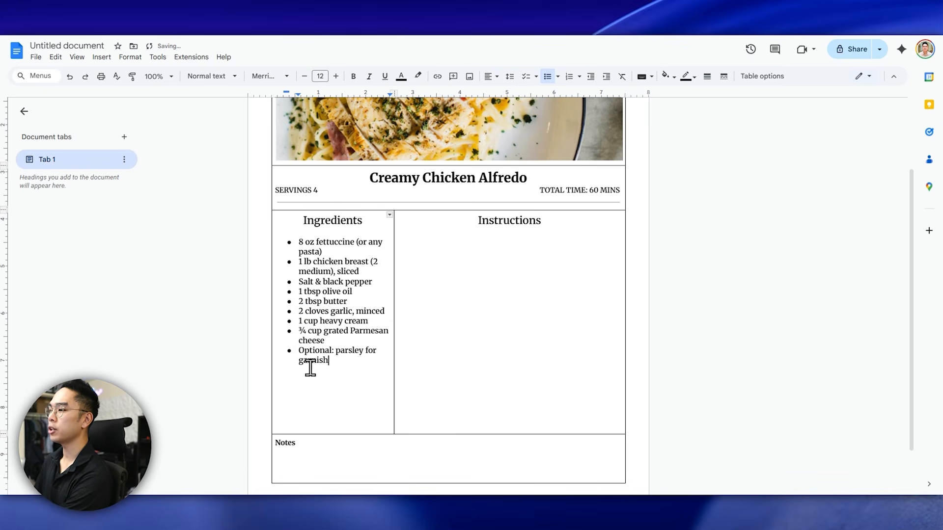
Step: Set the ingredients list to 11 pt and italicize the word "Optional" in its last bullet
left_click_drag(328, 360, 295, 239)
left_click(305, 76)
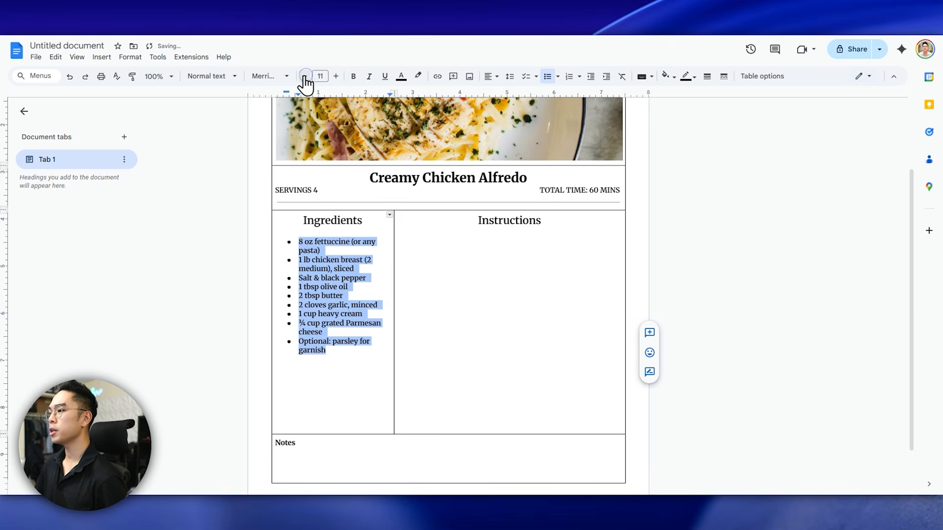
left_click(368, 301)
left_click(370, 355)
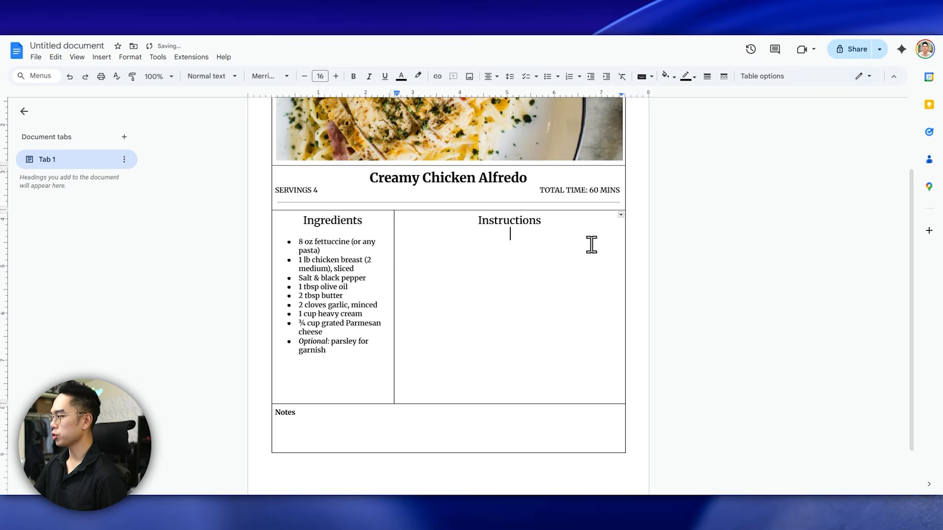
Step: Start a left-aligned 12 pt numbered list below the "Instructions" heading, leaving a blank line between them
left_click(301, 76)
left_click(301, 76)
left_click(301, 76)
left_click(301, 76)
left_click(489, 76)
left_click(492, 93)
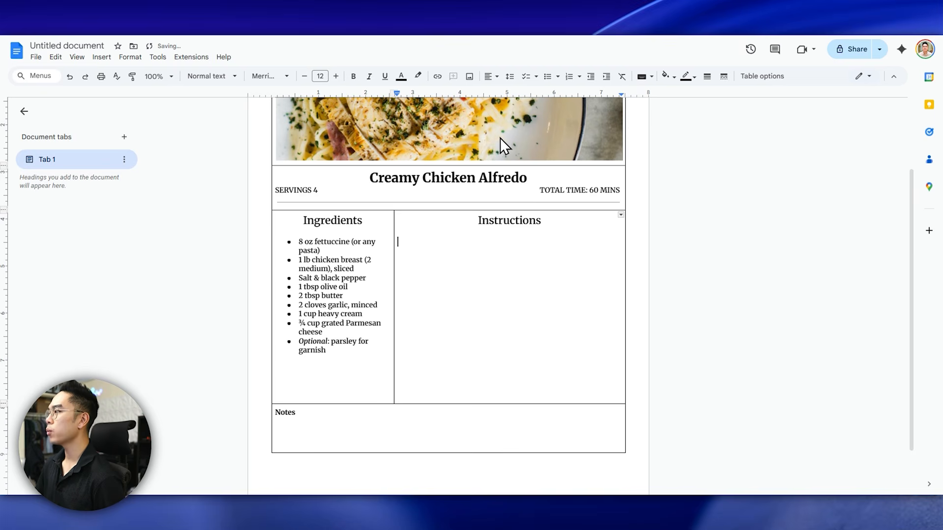
left_click(568, 77)
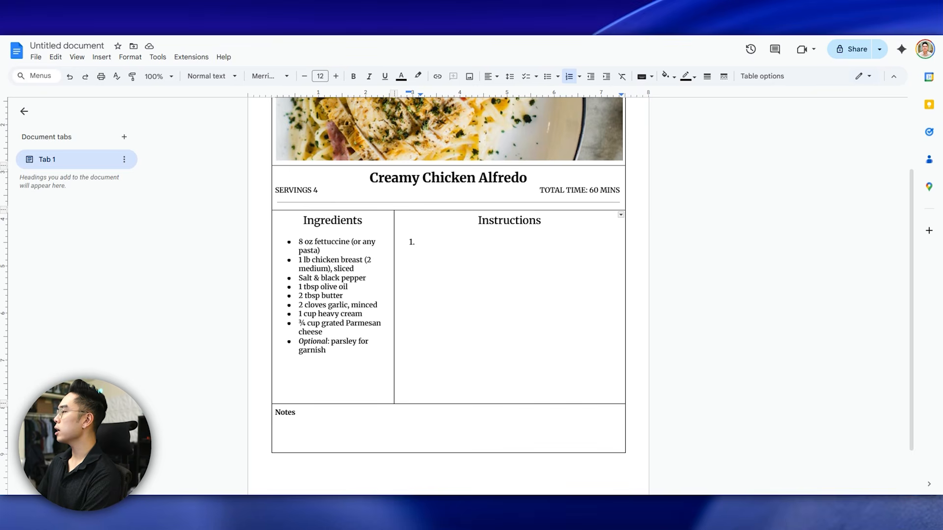
Step: Fill the numbered list with the six cooking steps, from "Cook pasta" to "Serve", each with its description
left_click(558, 238)
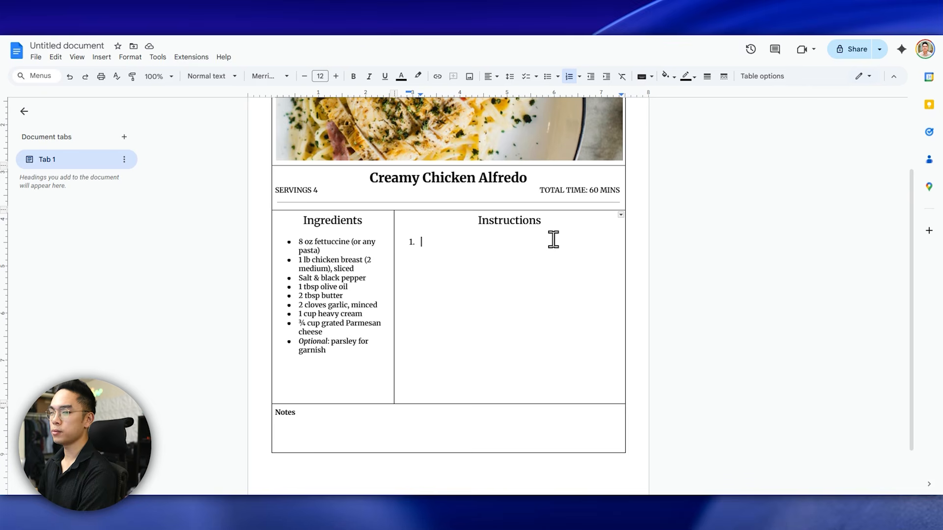
type("Cook pasta  Boil pasta in salted water according to package directions. Reserve ½ cup pasta water, then drain.  Cook chicken  Season chicken with salt and pepper. Heat olive oil in a large pan over medium heat. Cook chicken 5–7 minutes until golden and fully cooked. Remove and set aside.  Make the sauce  In the same pan, melt butter over medium-low heat. Add garlic and cook ~30 seconds until fragrant.  Pour in heavy cream and let it simmer gently for 2–3 minutes.  Add cheese  Stir in Parmesan until smooth. If the sauce is too thick, add a little pasta water.  Combine  Add cooked chicken and pasta to the sauce. Toss until everything is coated and heated through.  Serve  Taste and adjust seasoning. Top with parsley or extra Parmesan if you like.")
scroll(499, 208, "down", 4)
scroll(499, 211, "up", 4)
scroll(499, 211, "up", 1)
Step: Remove the blank lines between the numbered cooking steps and the empty item at the end, keeping six numbered items
left_click(464, 212)
key("BackSpace")
left_click(454, 260)
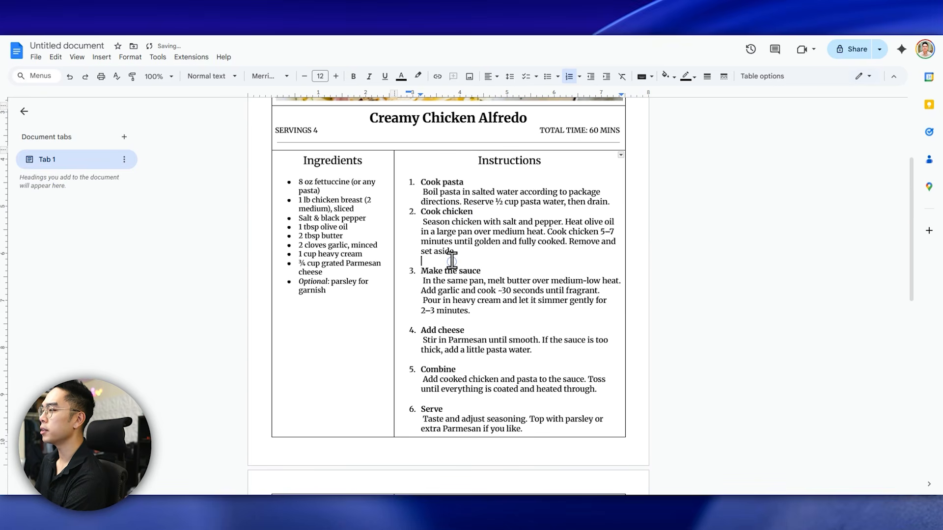
key("BackSpace")
left_click(431, 310)
key("BackSpace")
left_click(423, 350)
key("BackSpace")
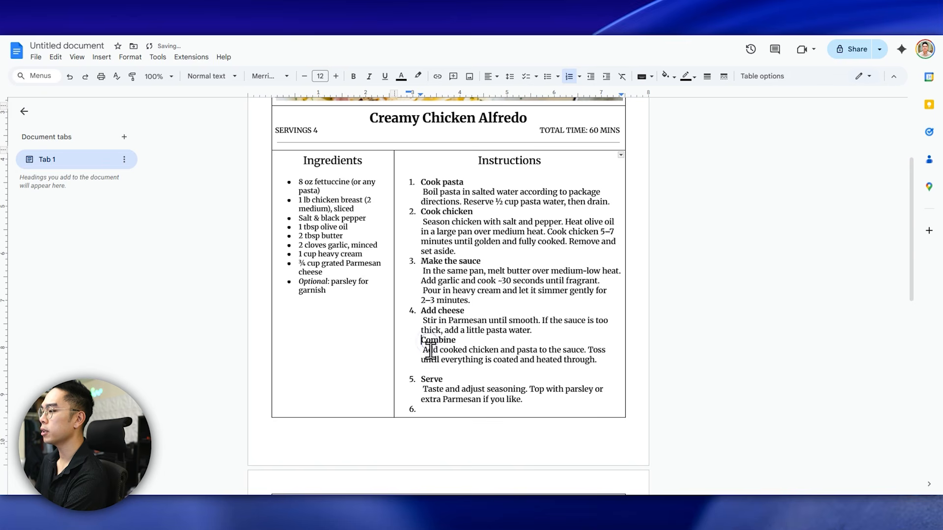
key("ctrl+z")
left_click(426, 340)
key("BackSpace")
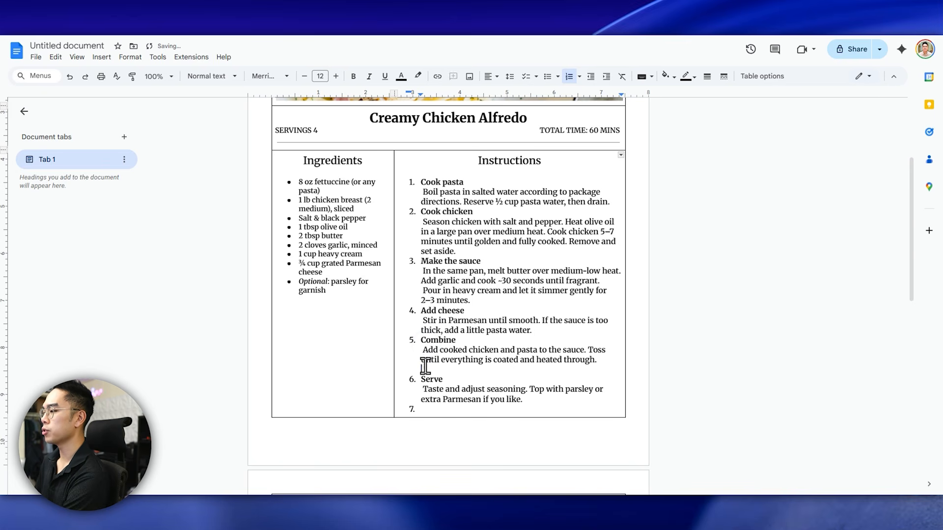
left_click(425, 368)
key("BackSpace")
scroll(424, 386, "down", 3)
scroll(435, 375, "up", 3)
Step: Set the whole numbered instructions list to 11 pt
left_click_drag(527, 389, 406, 182)
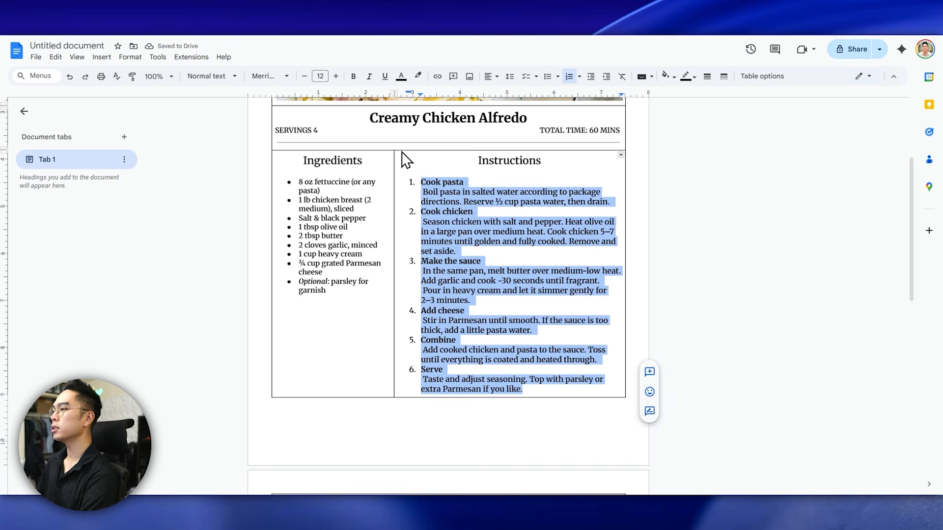
left_click(303, 76)
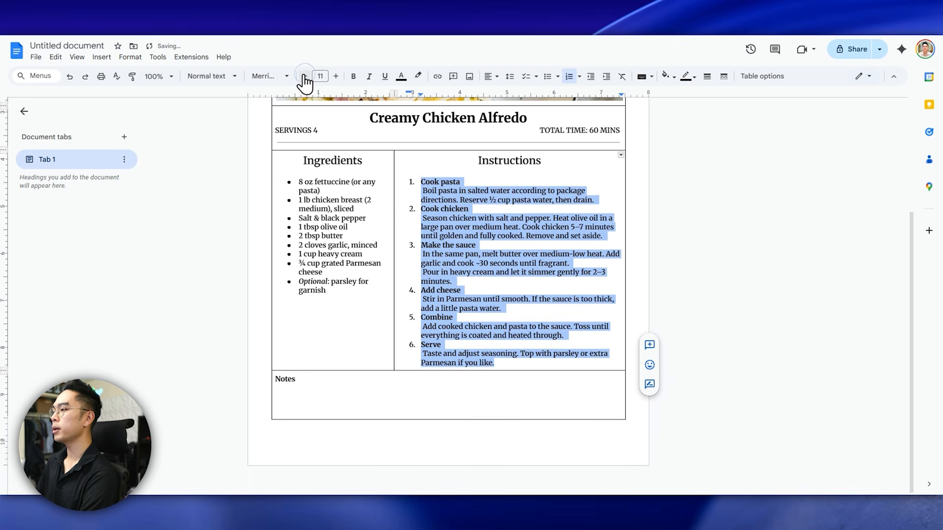
left_click(470, 172)
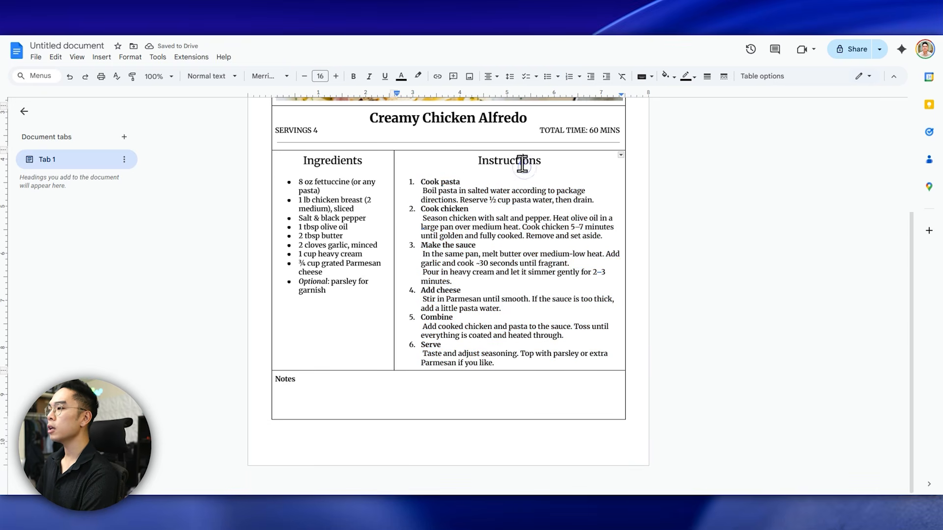
Step: Shrink the blank line between the "Instructions" heading and its numbered list to 7 pt
double_click(503, 162)
left_click(501, 168)
triple_click(421, 178)
left_click(422, 171)
left_click(303, 76)
left_click(304, 76)
left_click(304, 77)
left_click(304, 76)
left_click(304, 77)
Step: Shrink the blank line between the "Ingredients" heading and its bulleted list to 7 pt
left_click(325, 169)
left_click(301, 76)
left_click(301, 77)
left_click(301, 76)
left_click(301, 77)
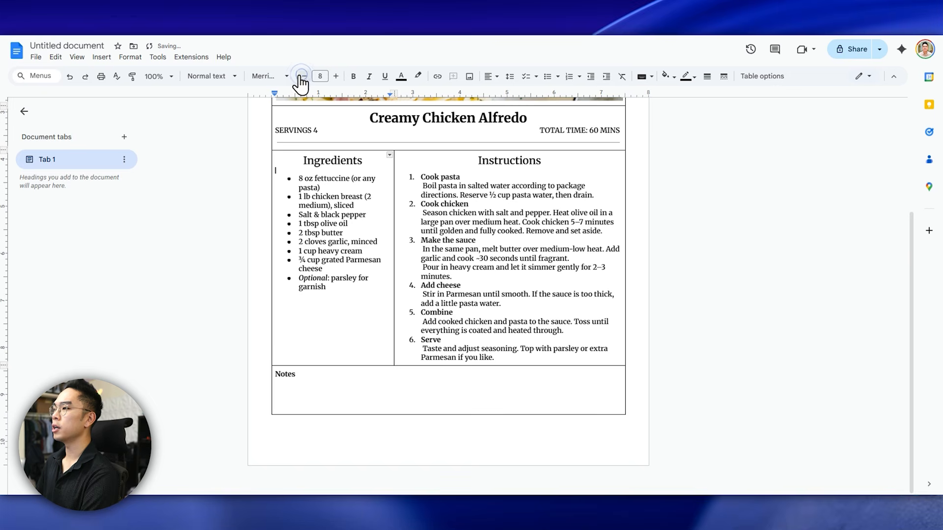
left_click(300, 77)
scroll(572, 273, "up", 2)
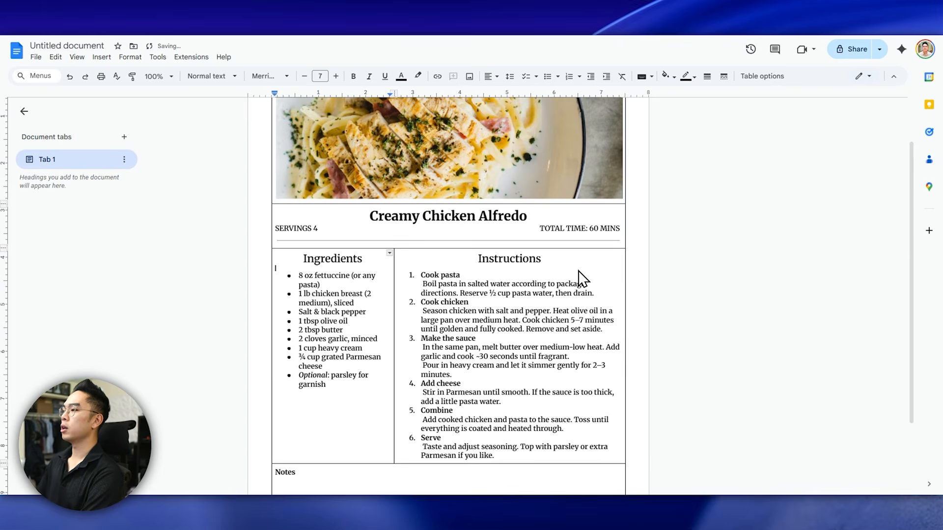
Step: Change the notes label to "Notes:" and add bulleted cooking tips below it, starting with "Keep heat low after adding cream so the sauce doesn’t separate."
scroll(621, 273, "down", 2)
left_click(561, 388)
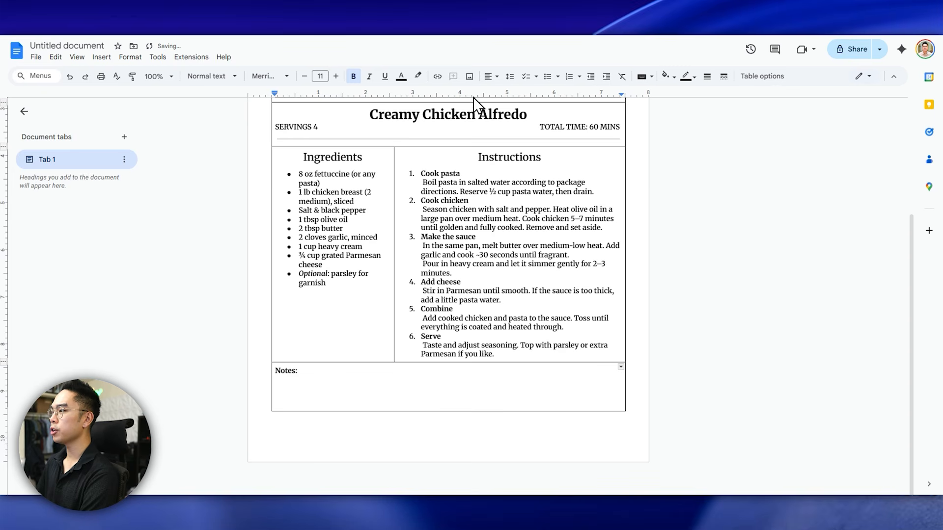
left_click(547, 78)
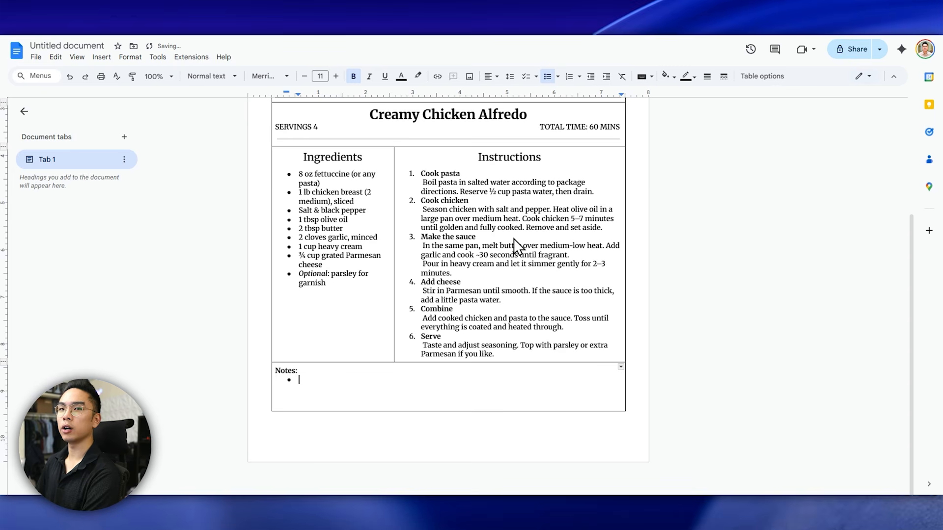
type("Keep heat low after adding cream so the sauce doesn’t separate. Freshly grated Parmesan melts best. You can add broccoli or spinach in the last step for extra veggies.")
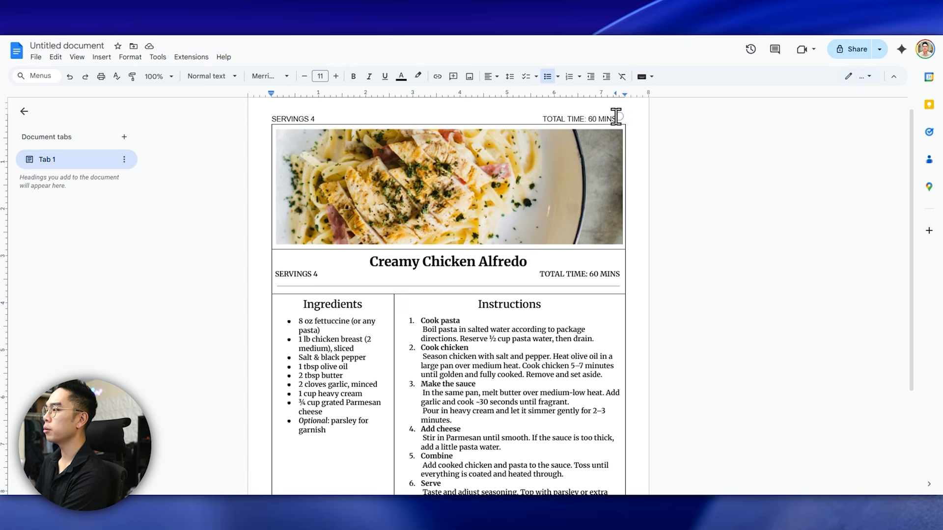
Step: Delete the duplicate "SERVINGS 4" and "TOTAL TIME: 60 MINS" line above the table
left_click_drag(617, 118, 267, 102)
key("BackSpace")
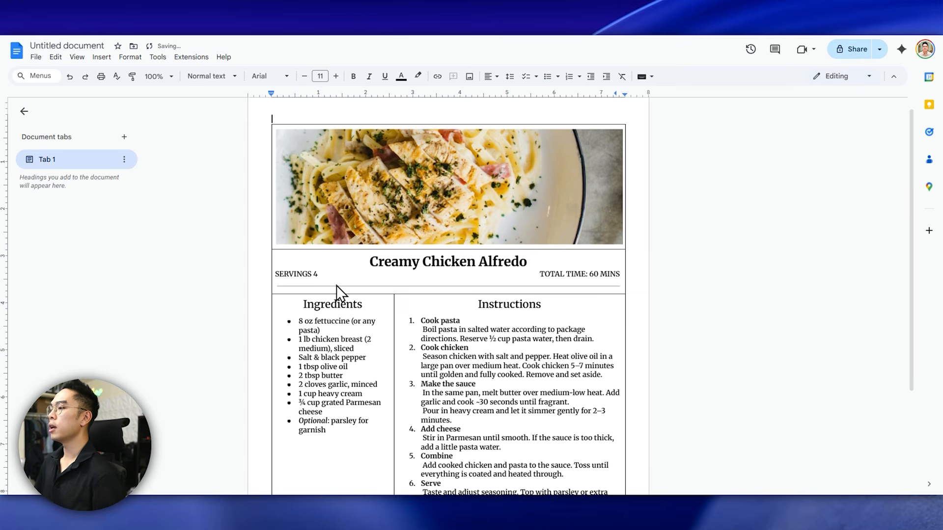
Step: Open the table options and give the Ingredients cell a light orange background, trying light yellow first
right_click(325, 307)
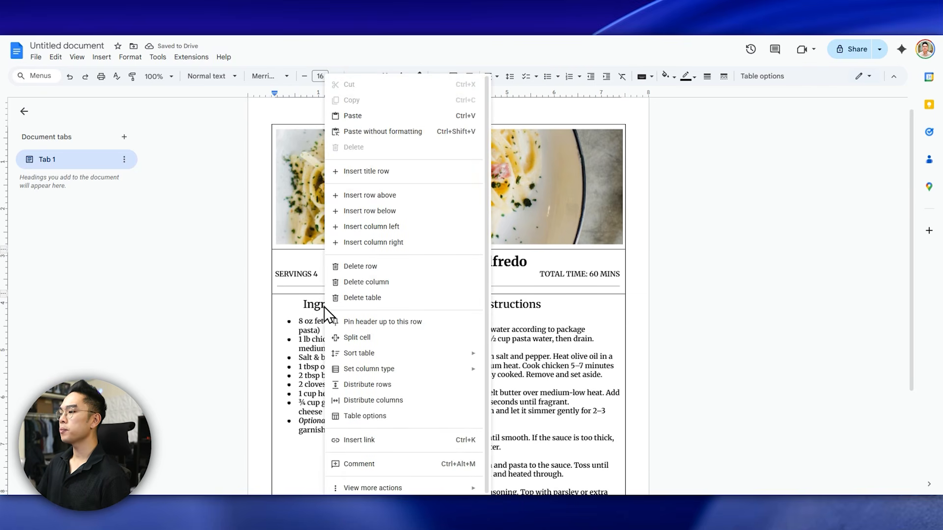
left_click(365, 417)
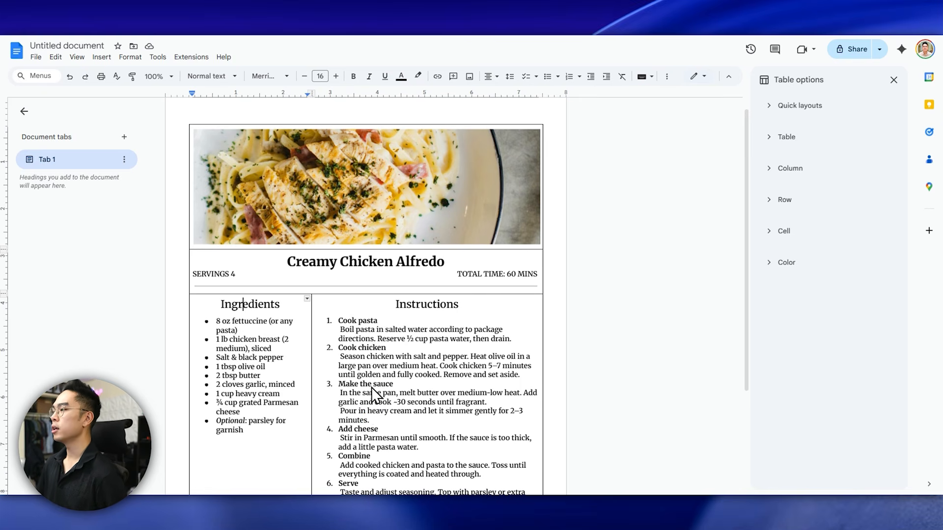
scroll(372, 393, "down", 3)
left_click(238, 193)
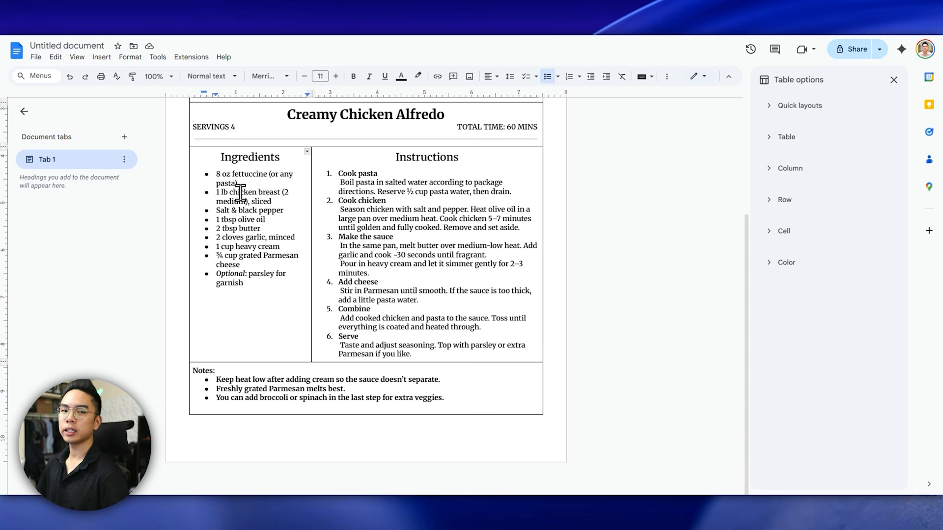
left_click(766, 343)
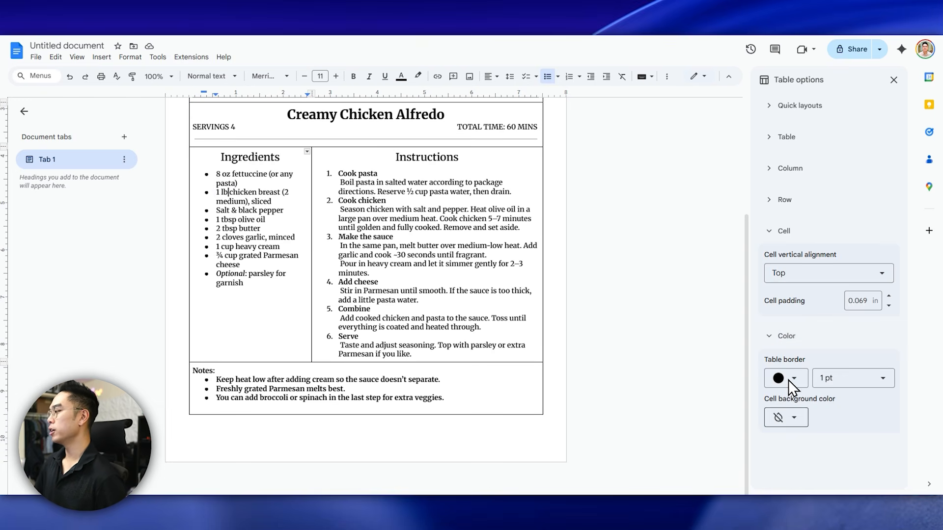
left_click(795, 417)
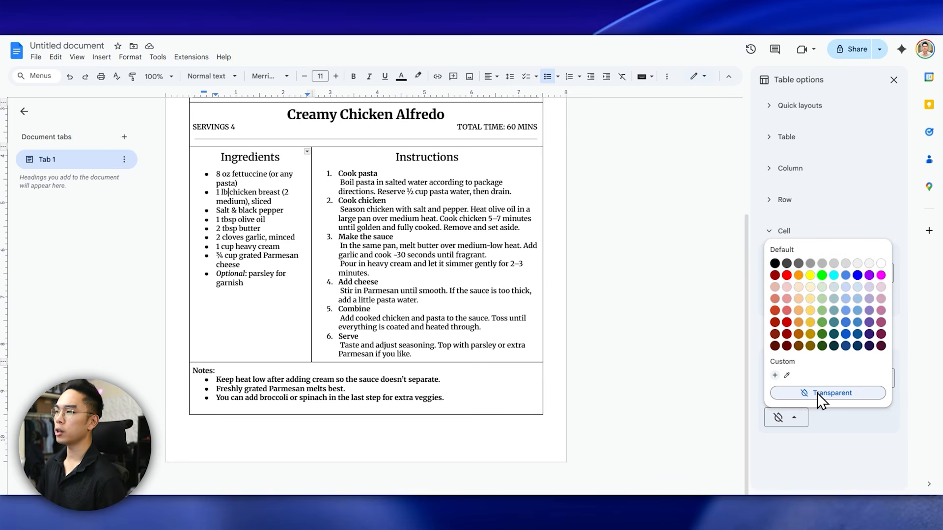
left_click(810, 288)
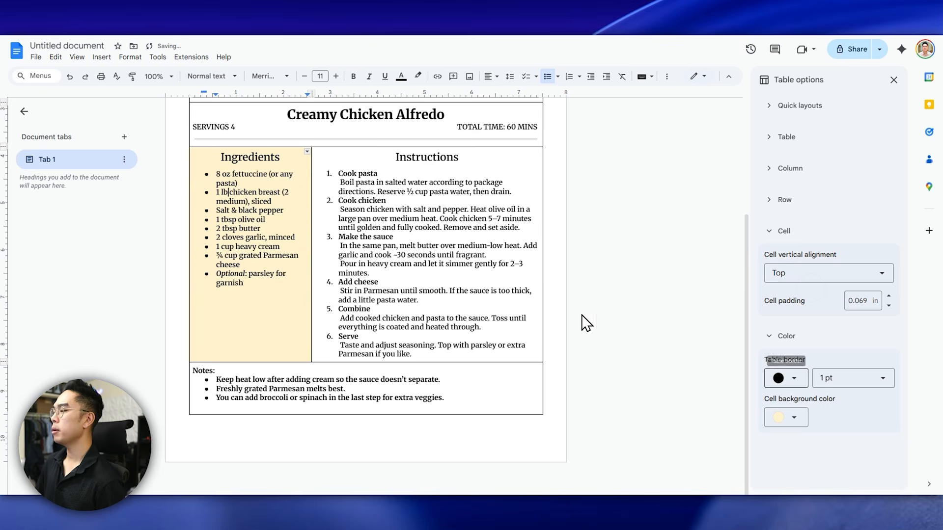
left_click(788, 418)
left_click(796, 287)
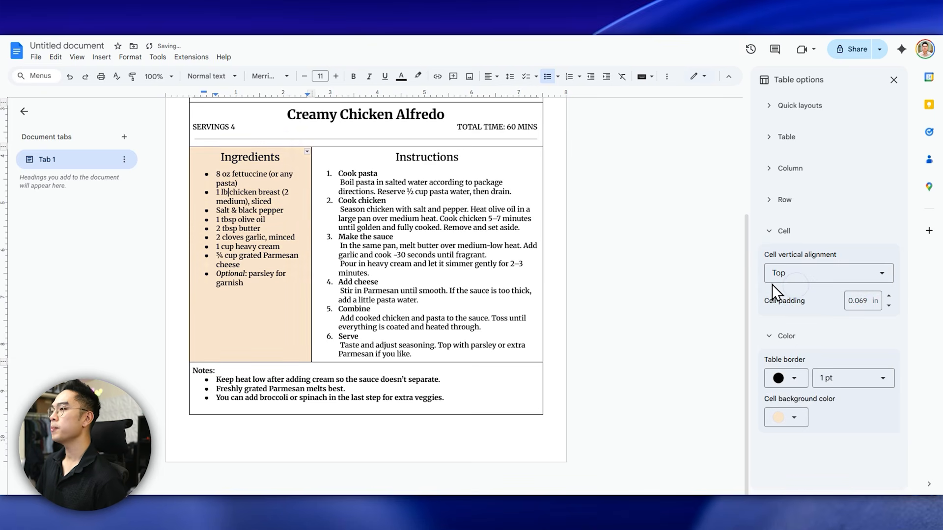
scroll(427, 251, "up", 3)
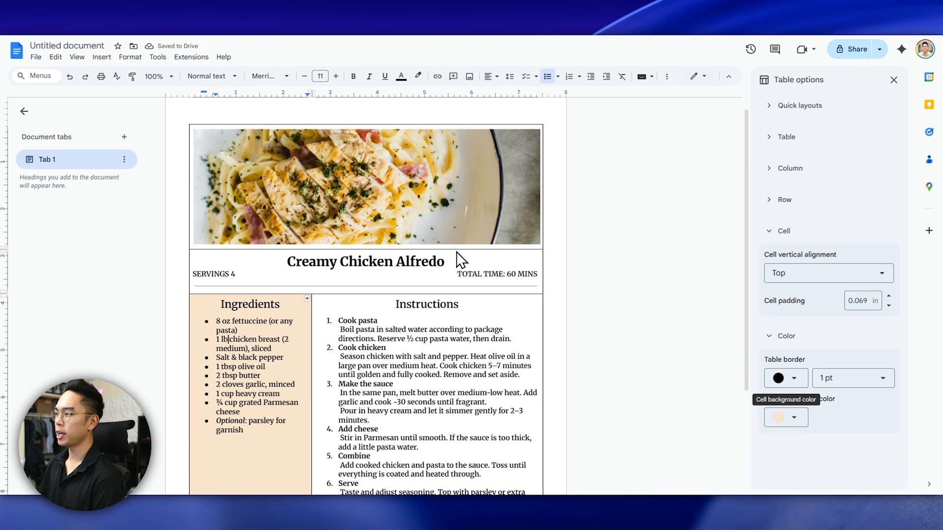
Step: Hide the recipe table's borders by setting the table border width to 0 pt
scroll(457, 258, "down", 3)
left_click(427, 404)
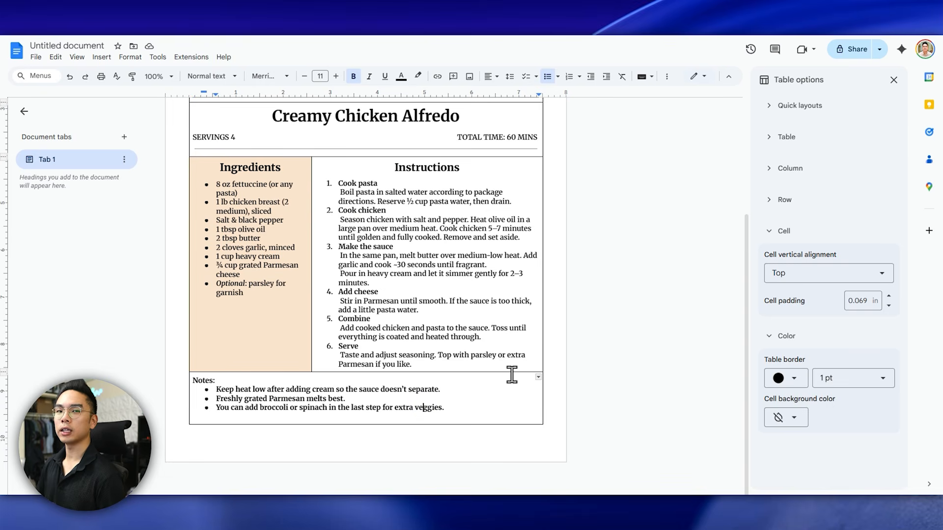
left_click(842, 379)
left_click(829, 231)
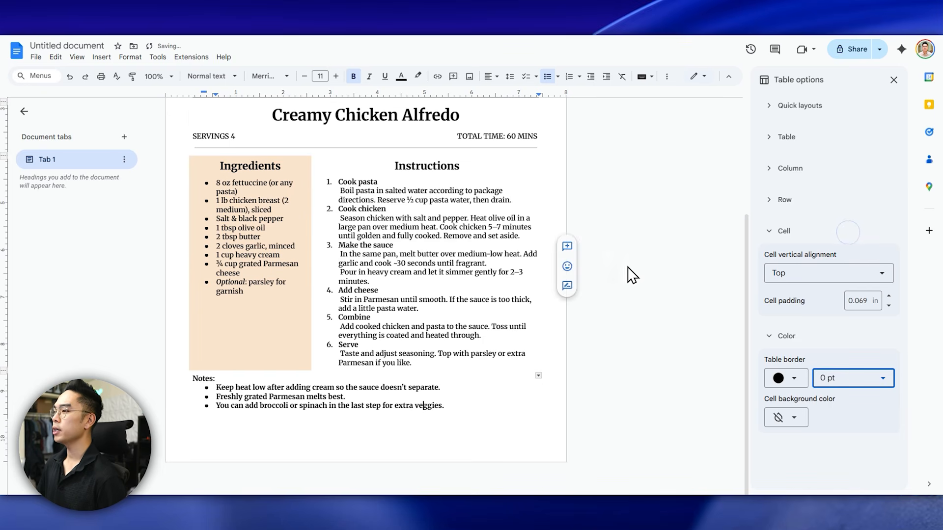
scroll(622, 275, "up", 2)
scroll(624, 275, "up", 3)
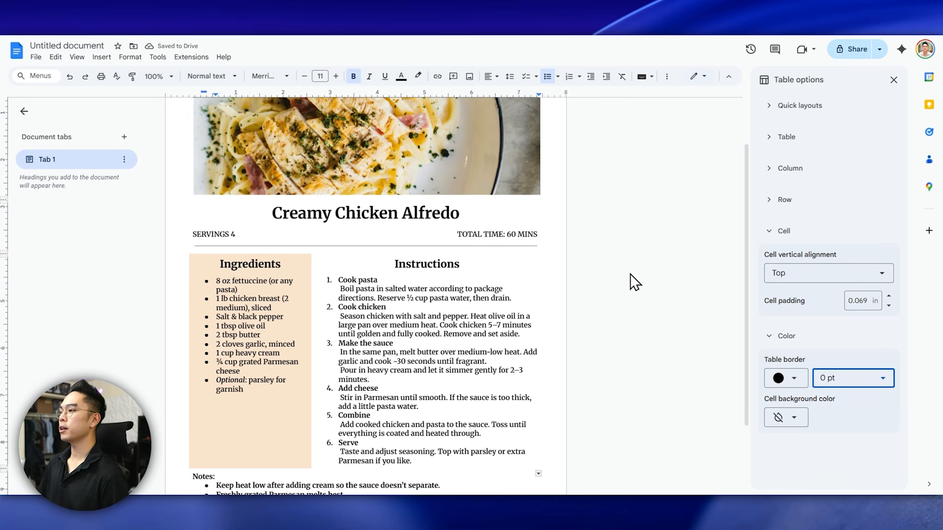
left_click(452, 160)
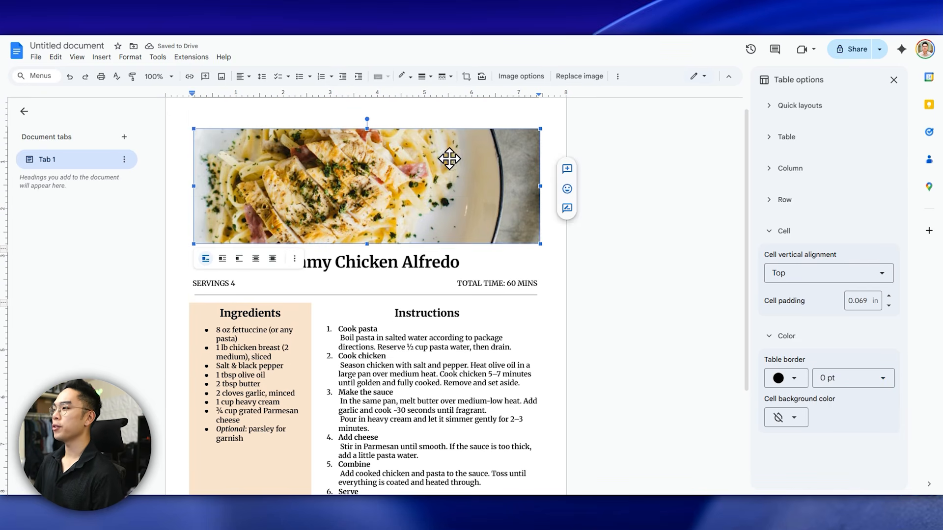
left_click(420, 253)
scroll(432, 257, "down", 3)
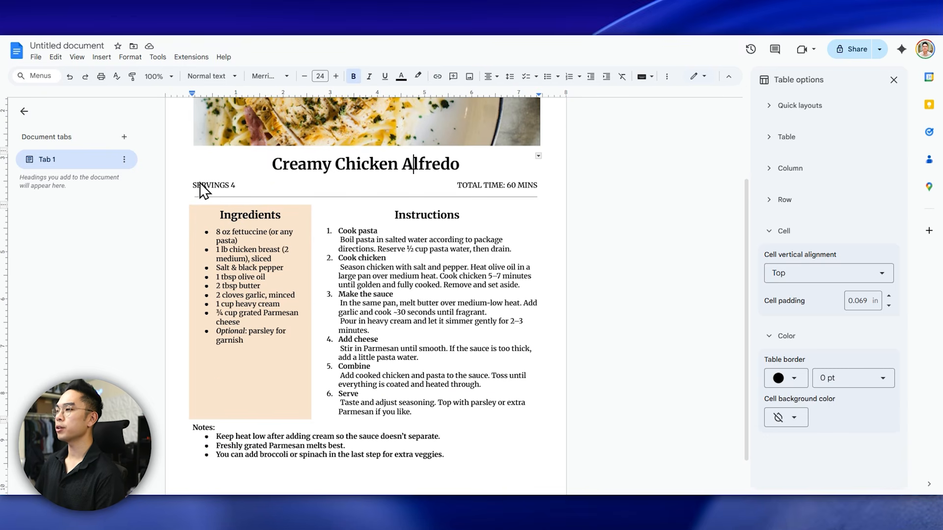
Step: Change the notes label to "Notes & Tips:" and add a blank line between it and the bulleted tips
scroll(350, 214, "down", 1)
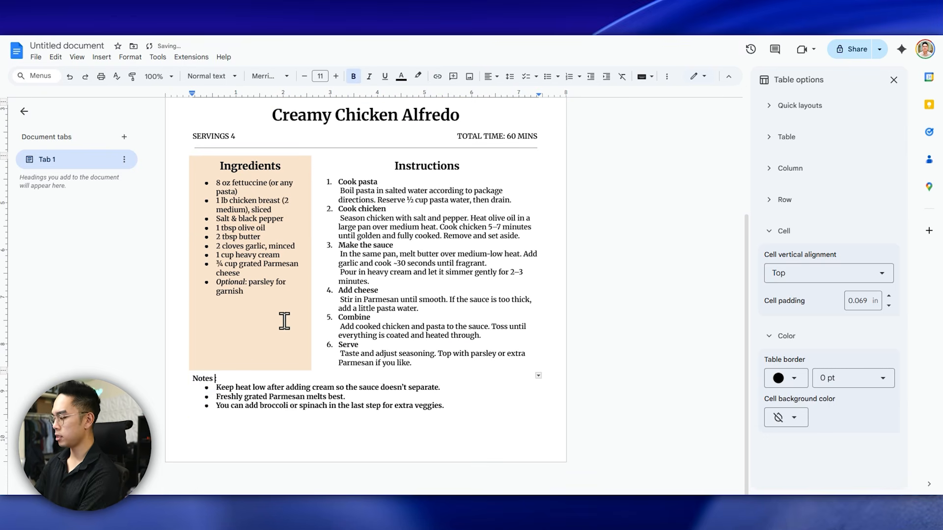
type(":")
key("Return")
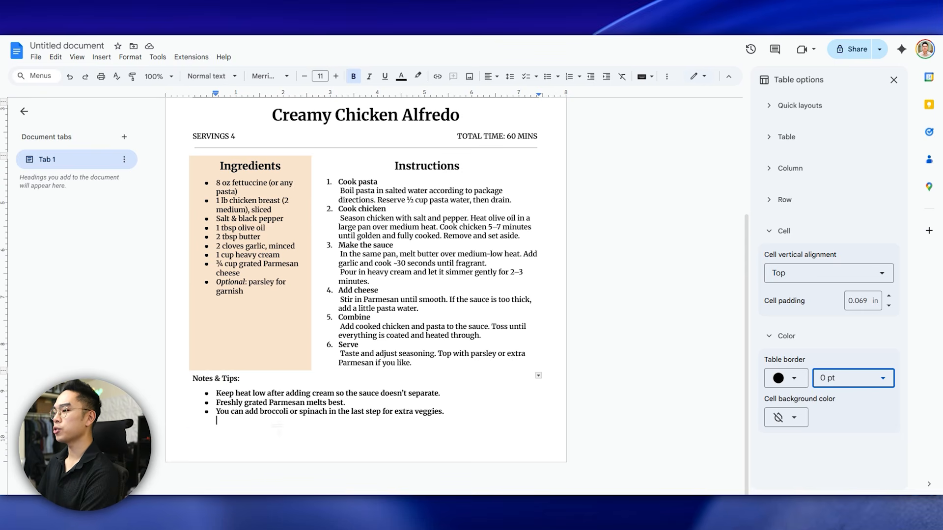
Step: Bring back the recipe table's borders by setting the table border width to 1 pt
left_click(267, 425)
left_click(829, 379)
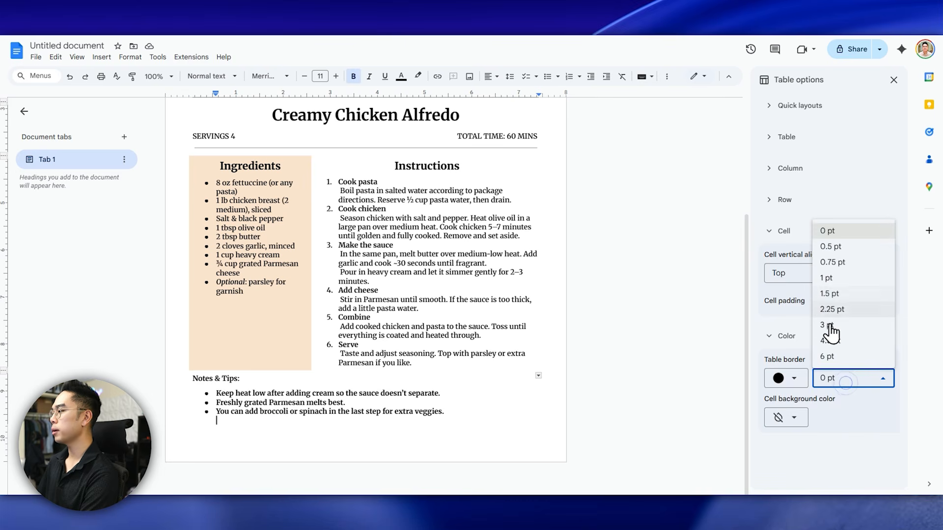
left_click(827, 276)
Step: Copy the whole recipe table, paste it on the next page below the original, and select the copy's banner image
left_click_drag(236, 422, 209, 257)
key("ctrl+c")
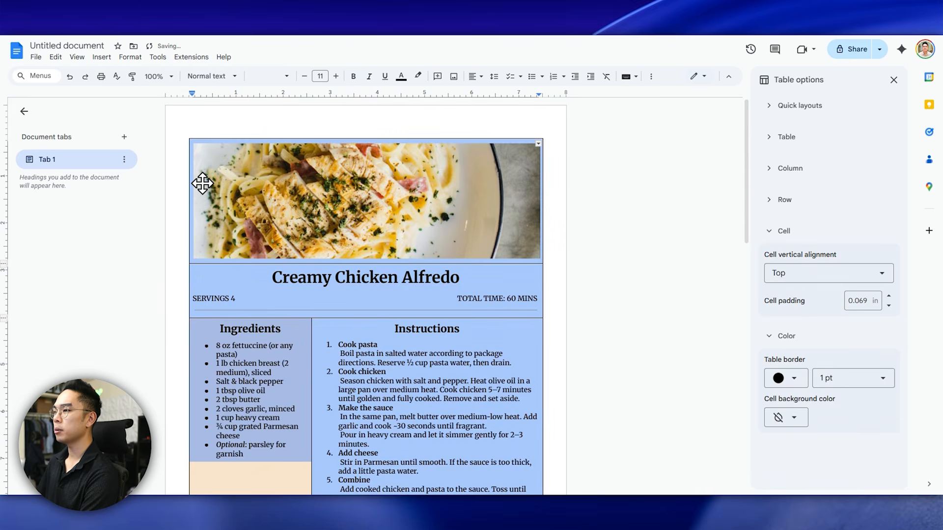
scroll(242, 236, "down", 14)
left_click(244, 251)
key("ctrl+v")
scroll(274, 275, "up", 5)
scroll(294, 289, "down", 4)
scroll(304, 295, "up", 8)
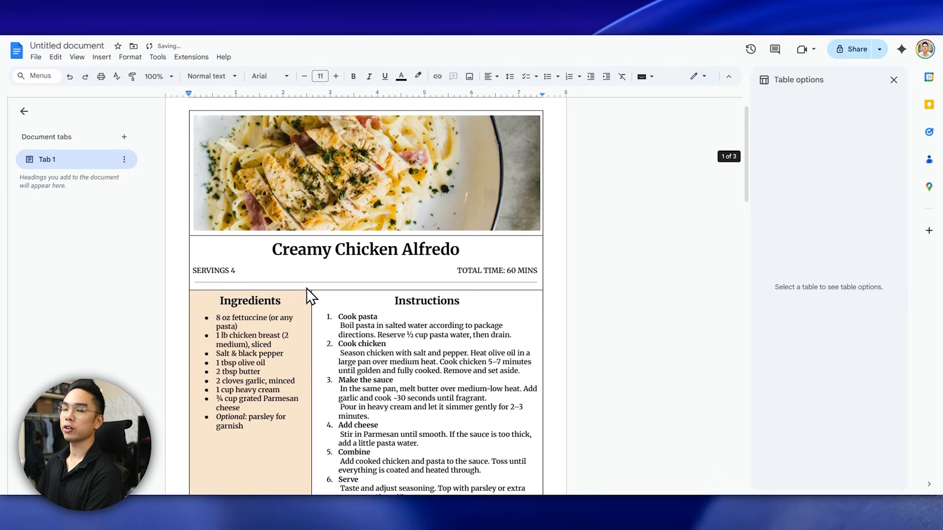
scroll(314, 294, "down", 4)
left_click(325, 276)
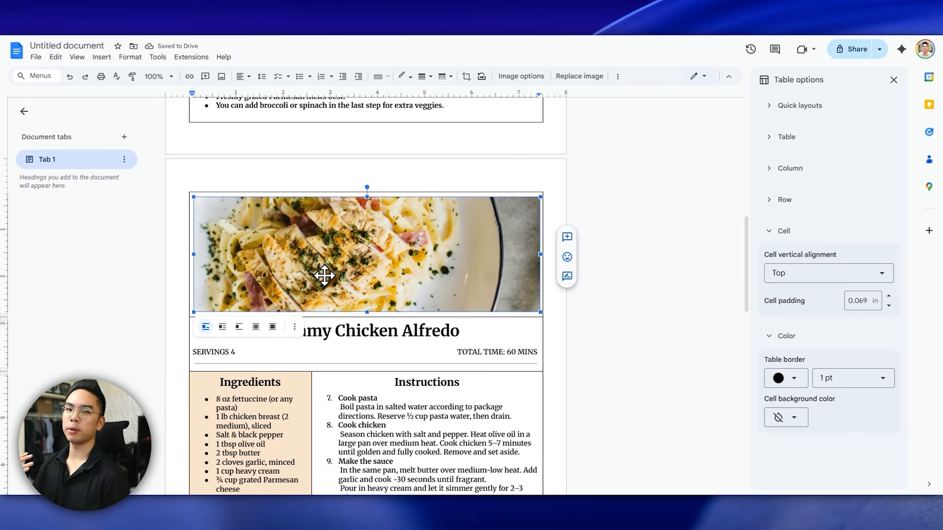